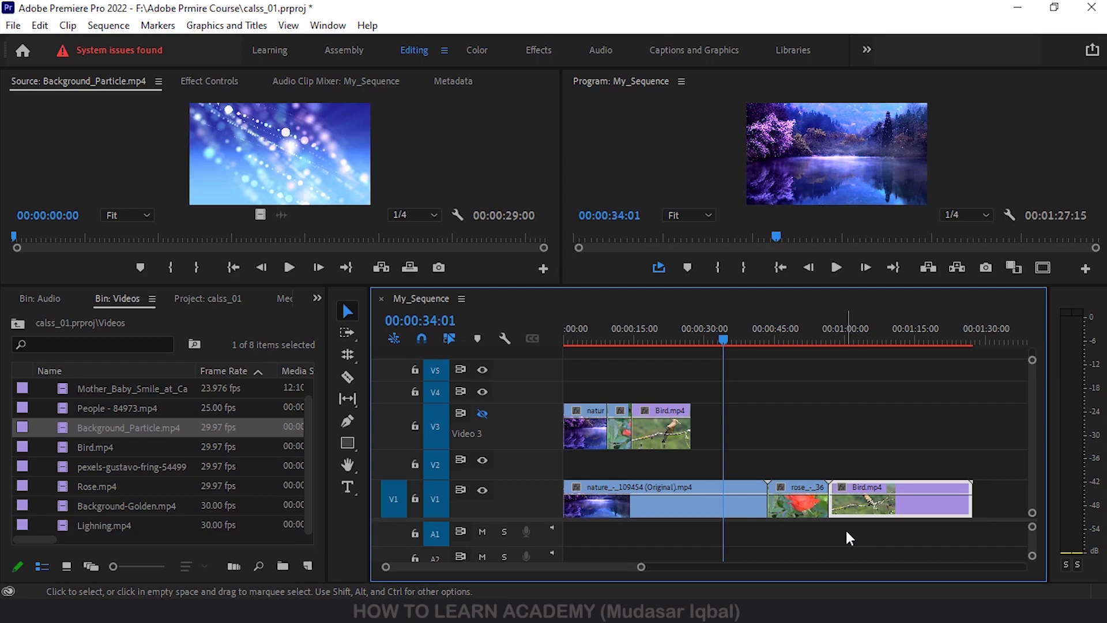
Try a rolling edit on the V1 cut between the nature and rose clips, with the playhead at 00:00:43:23.
left_click(346, 353)
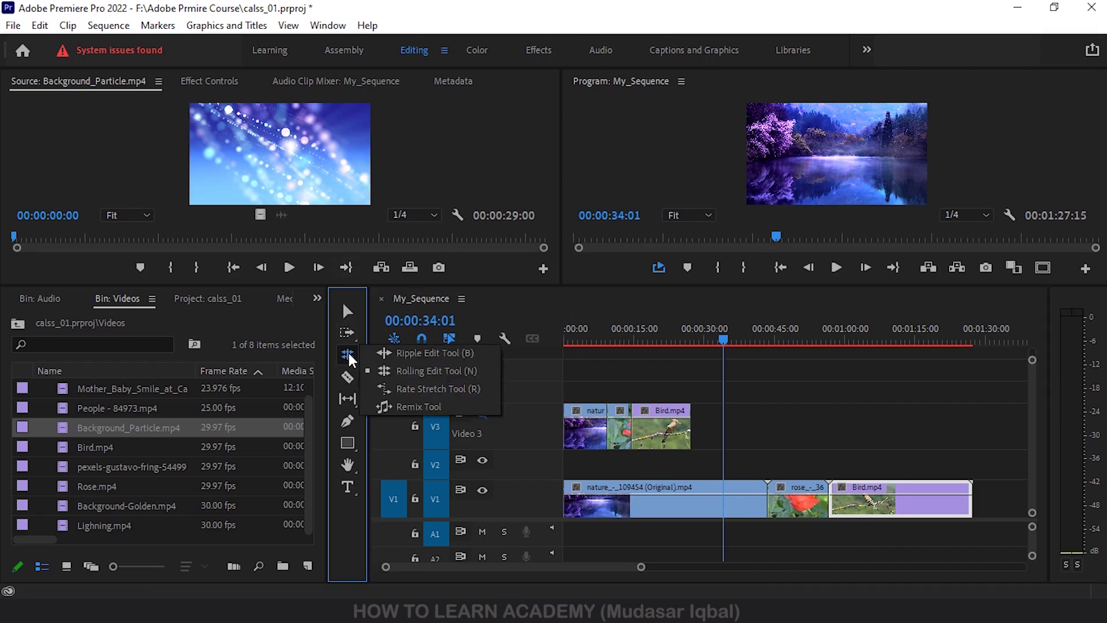
left_click(436, 371)
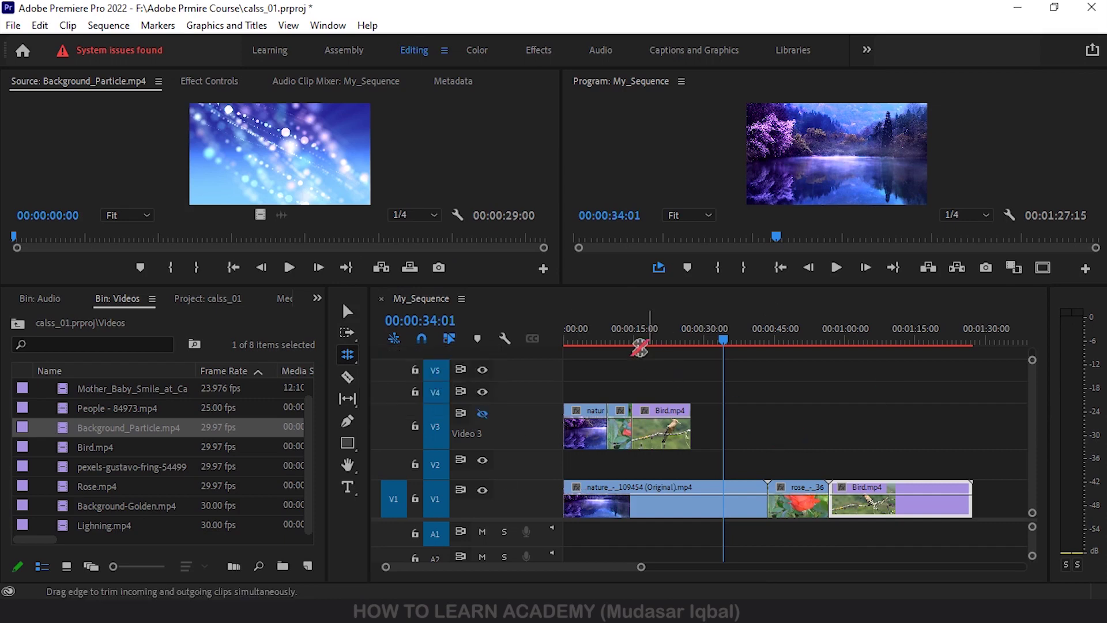
left_click(632, 317)
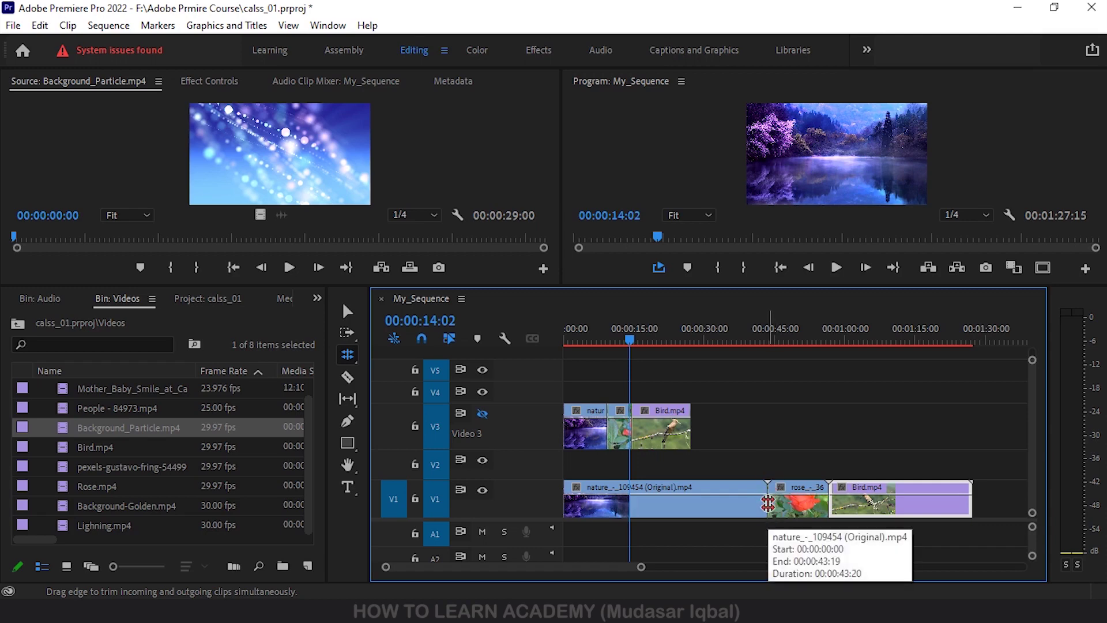
left_click_drag(767, 504, 686, 504)
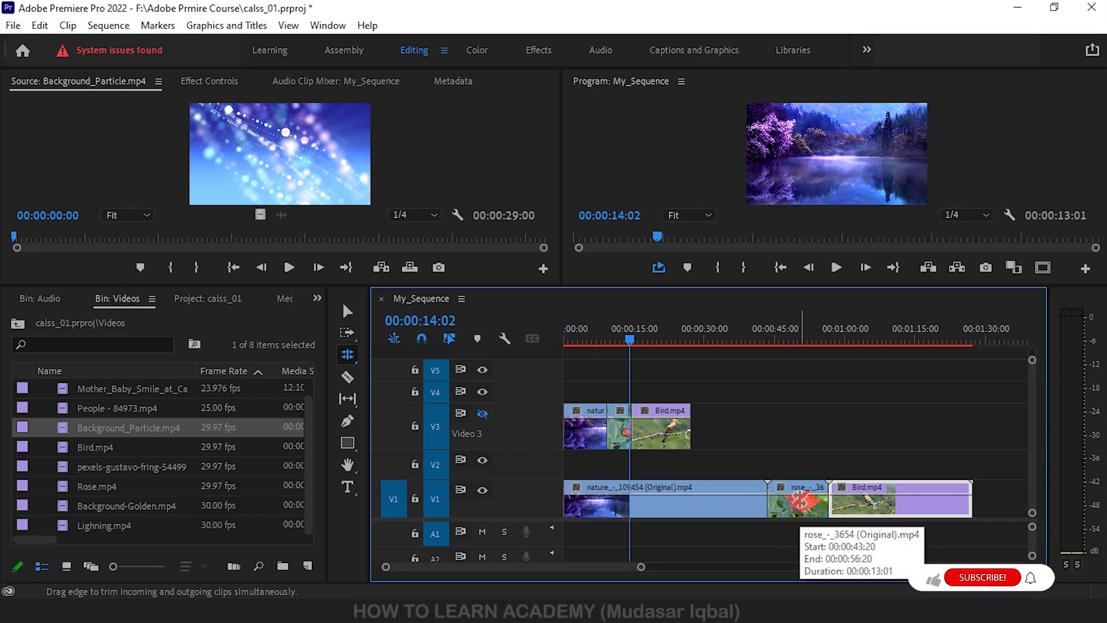
left_click_drag(772, 325, 773, 328)
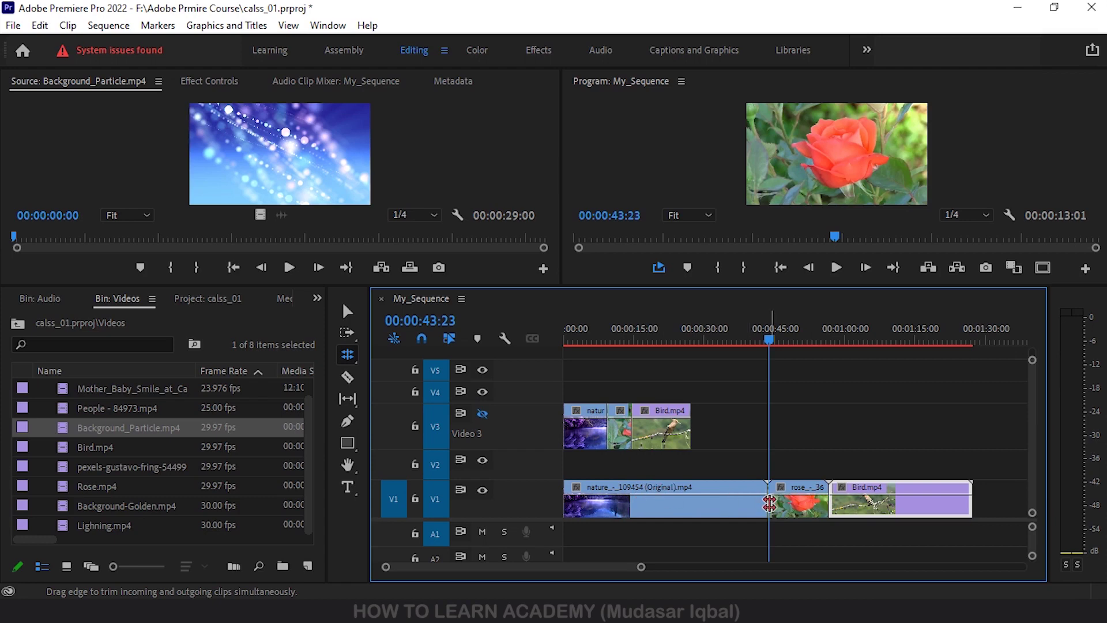
left_click_drag(769, 504, 728, 503)
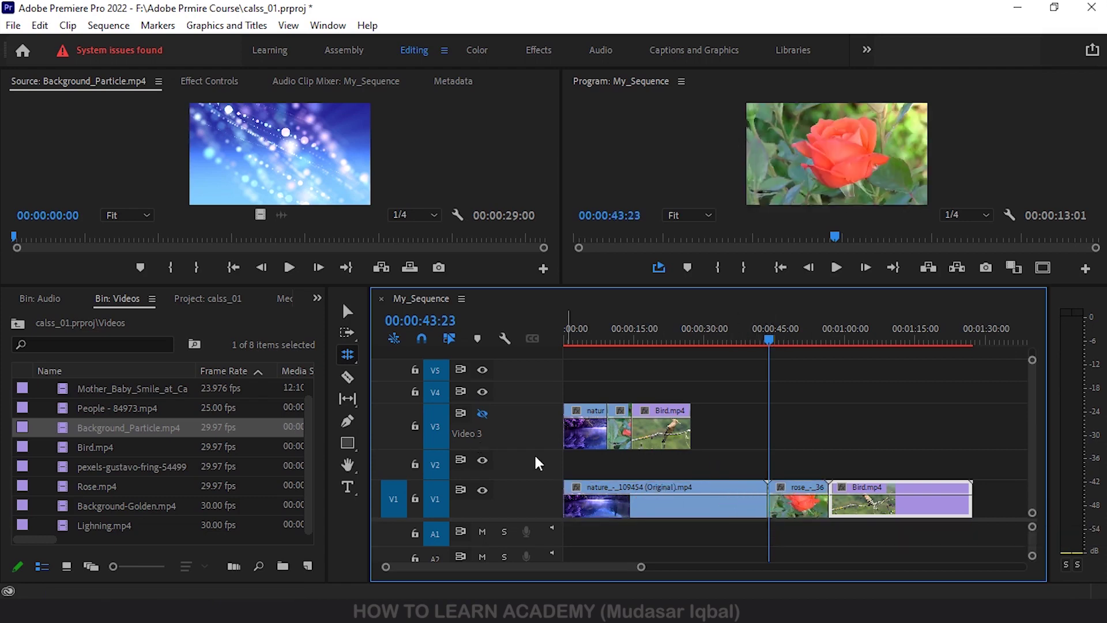
Try a ripple edit that shortens the end of the V1 nature clip by about 10 seconds, and undo it.
left_click(347, 355)
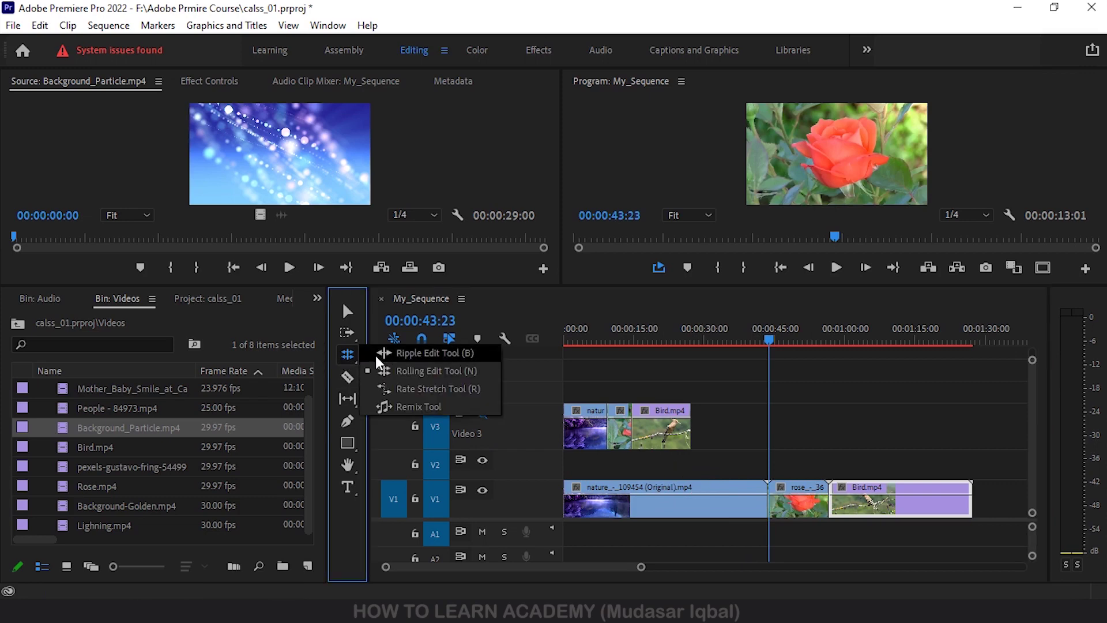
left_click(377, 362)
left_click_drag(764, 505, 759, 512)
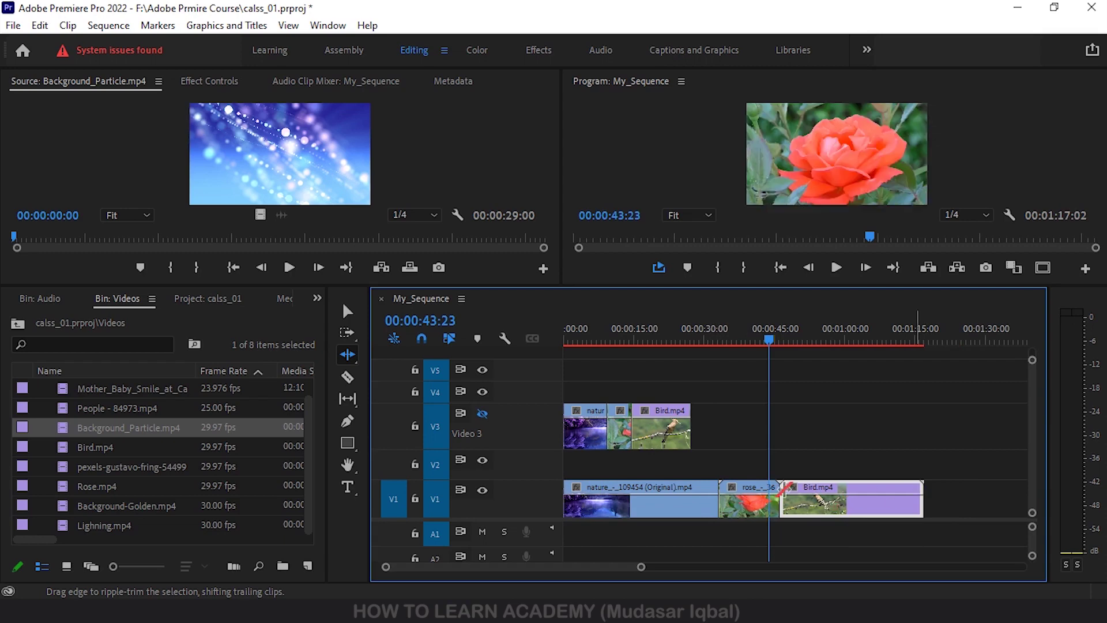
key("ctrl+z")
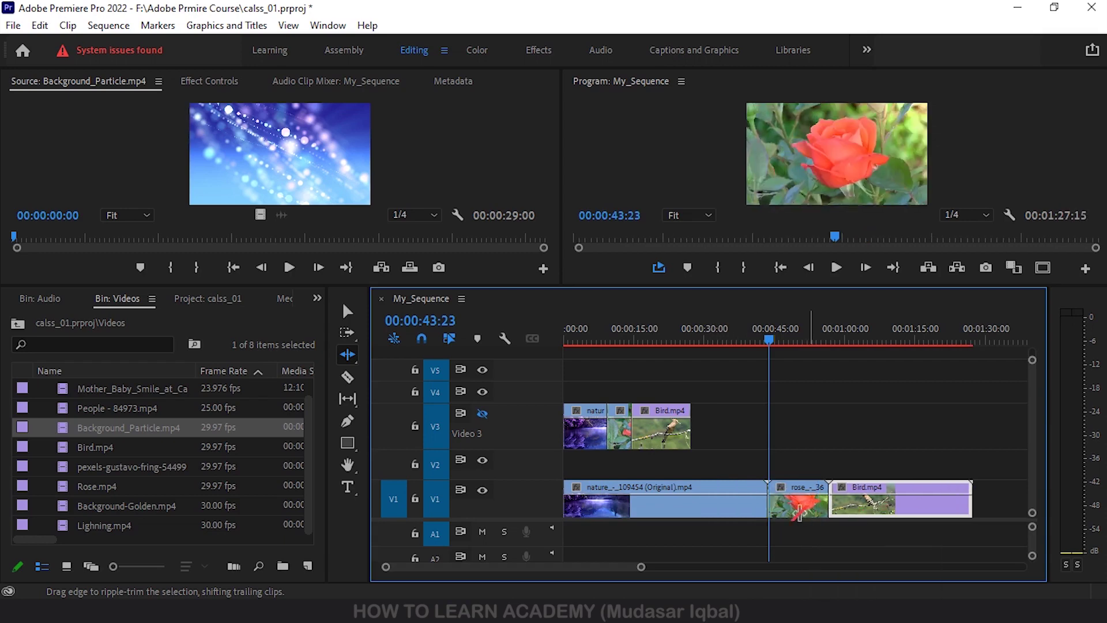
Try to roll the V1 cut between the rose and Bird clips later with the Rolling Edit tool.
left_click(348, 352)
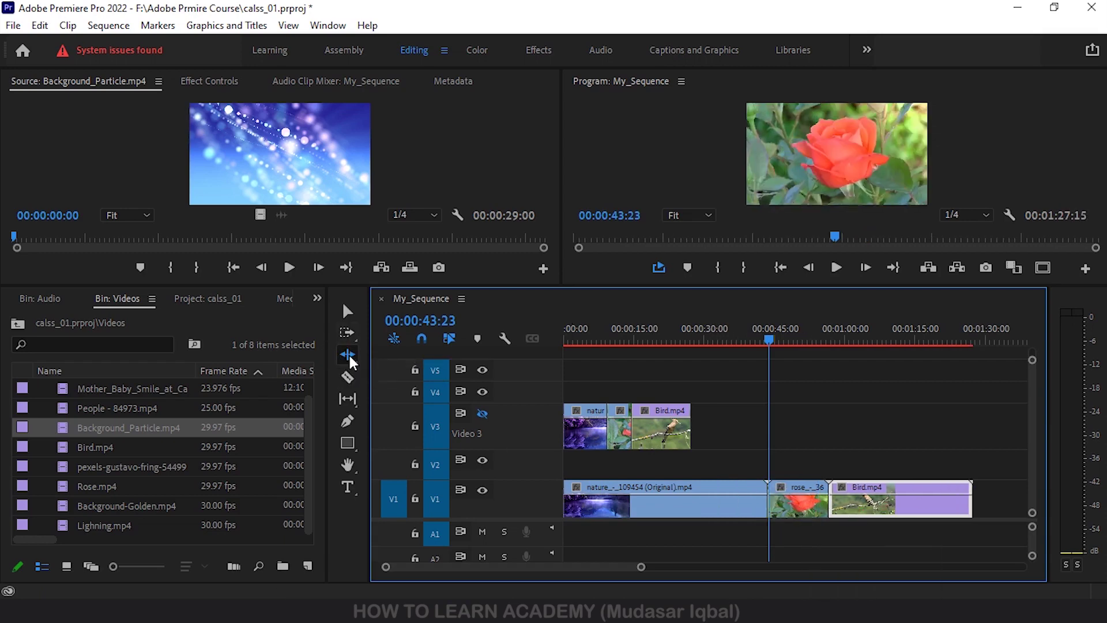
left_click(394, 372)
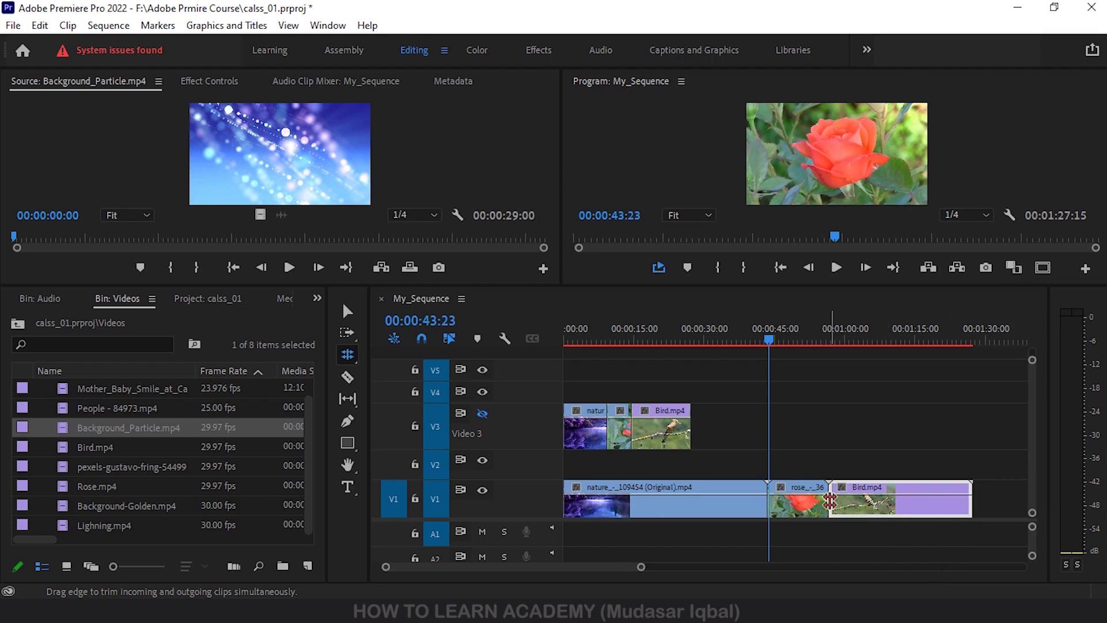
left_click_drag(830, 501, 887, 501)
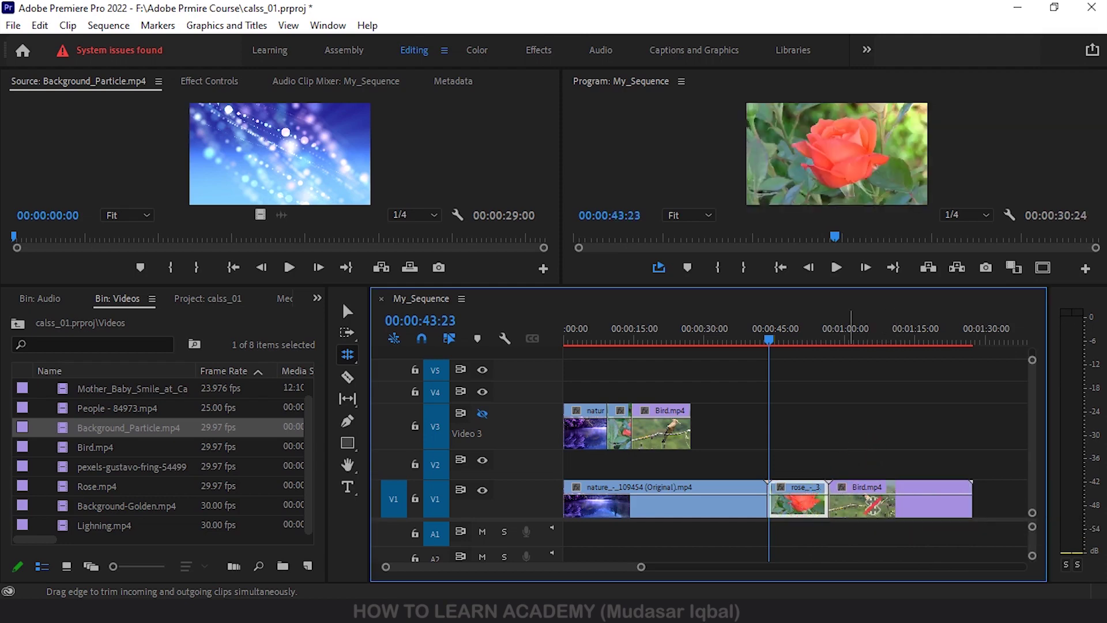
Test whether the V1 rose clip's end can be extended by moving the Bird clip about 12 seconds away and back.
left_click(347, 311)
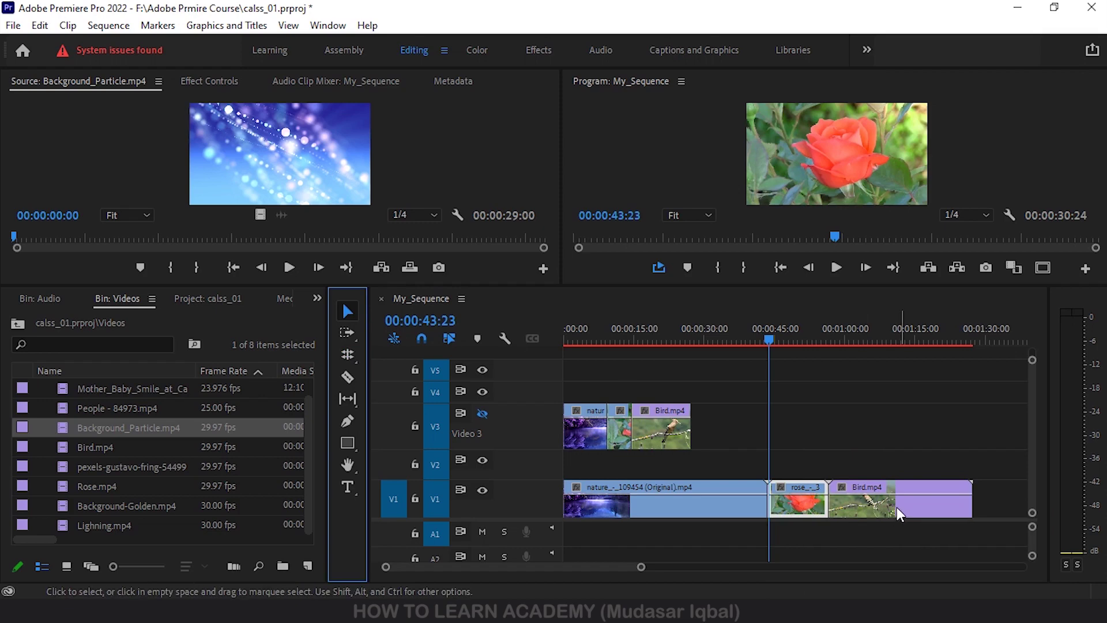
left_click_drag(898, 507, 954, 507)
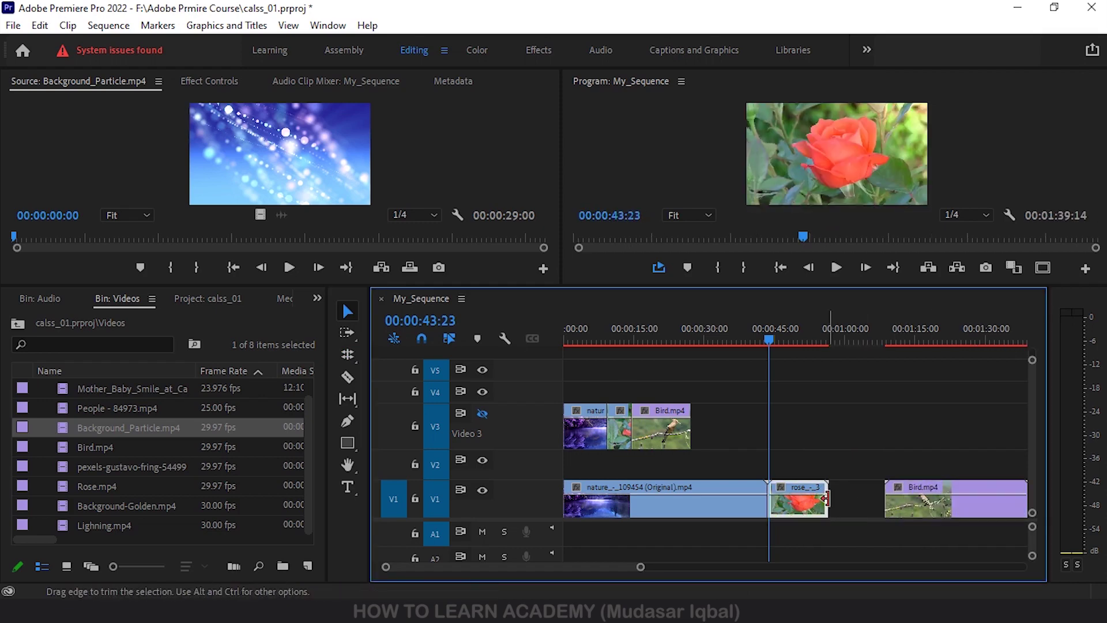
left_click_drag(826, 499, 819, 484)
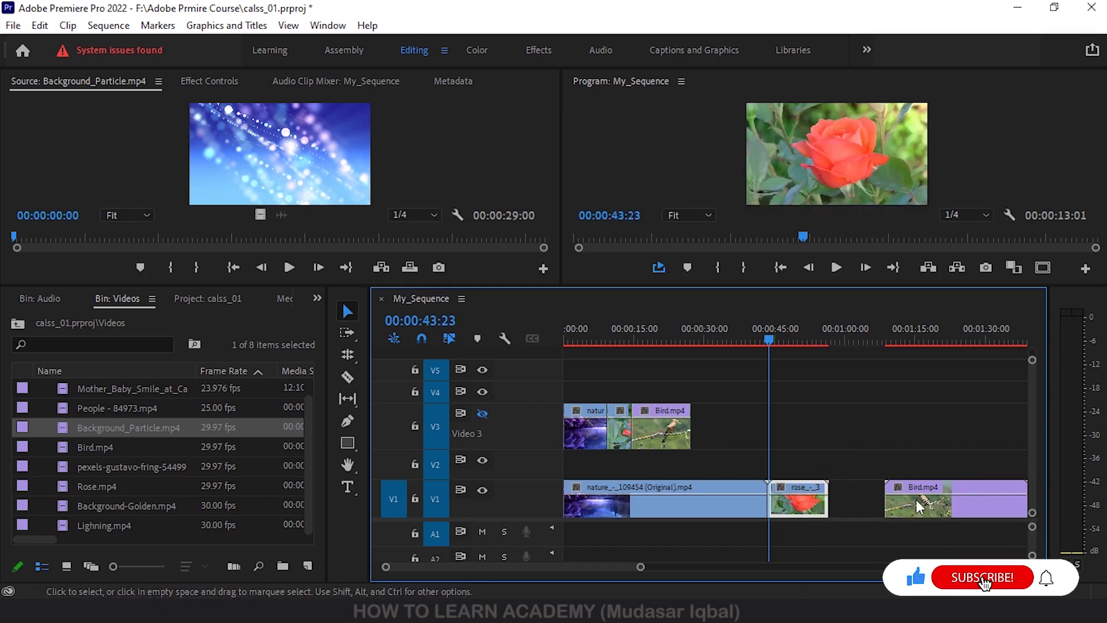
left_click_drag(919, 506, 887, 513)
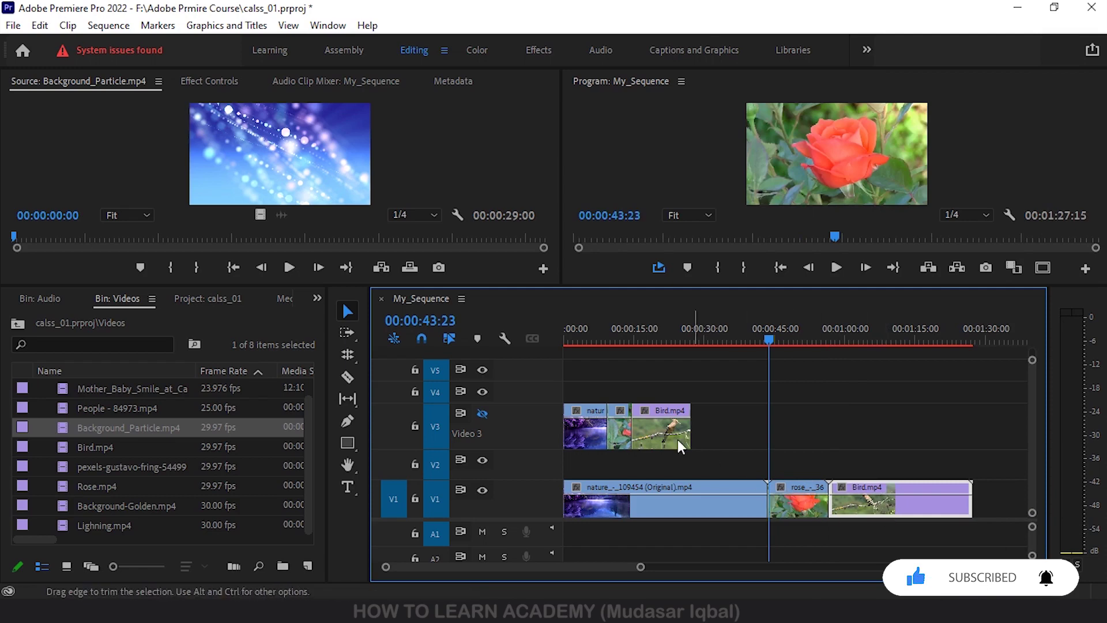
Roll the V3 cut between the rose and Bird clips about 2 seconds later, and roll it back to its original point.
left_click(345, 354)
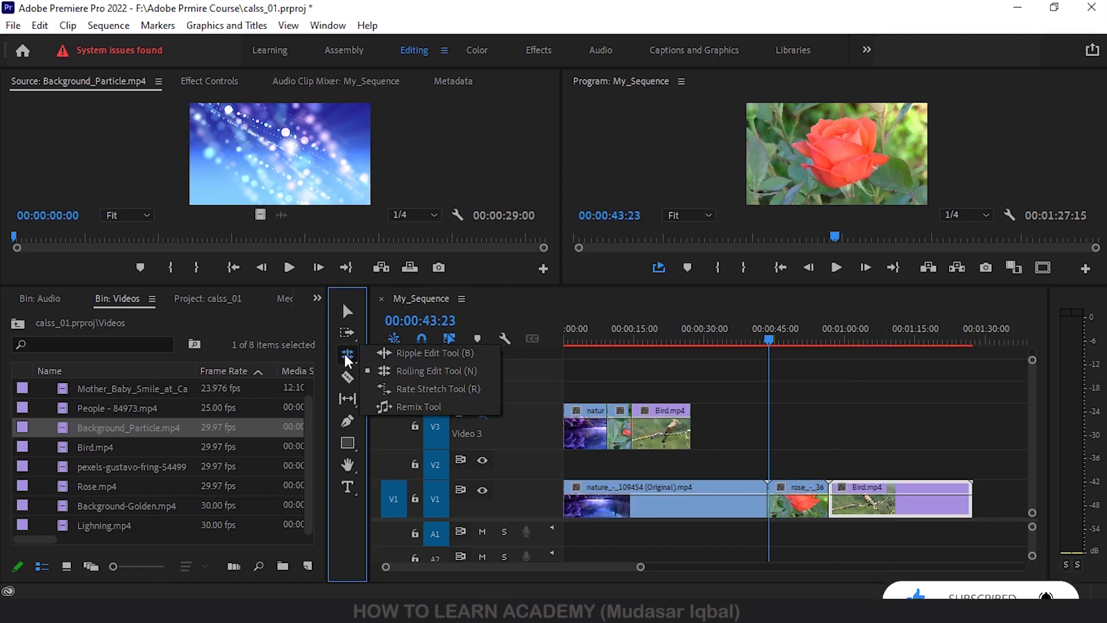
left_click(415, 369)
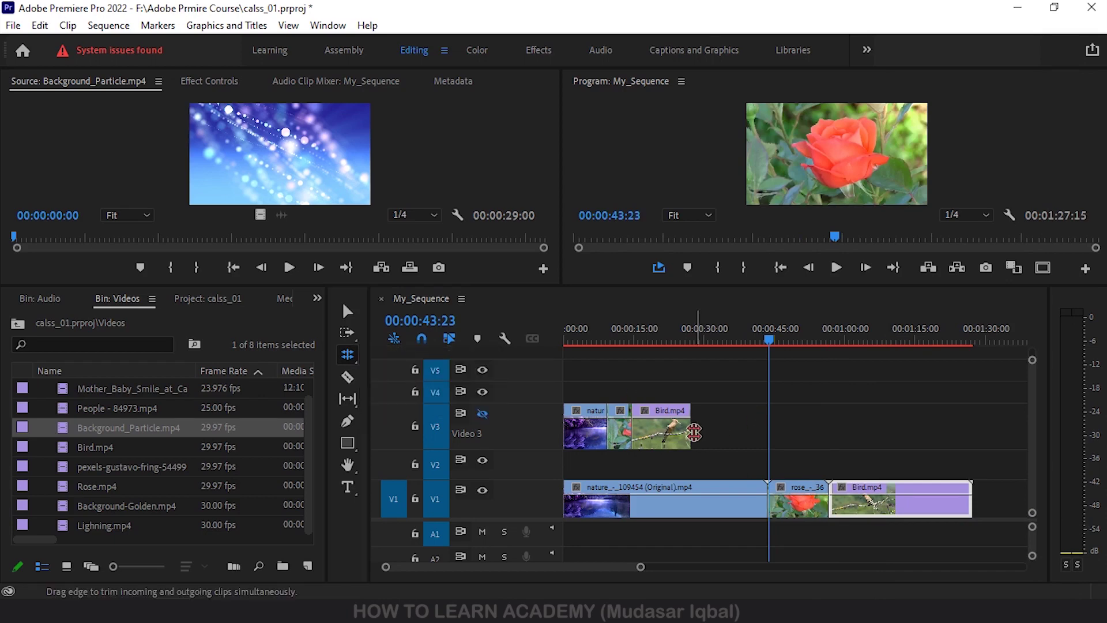
scroll(634, 417, "up", 5, "alt")
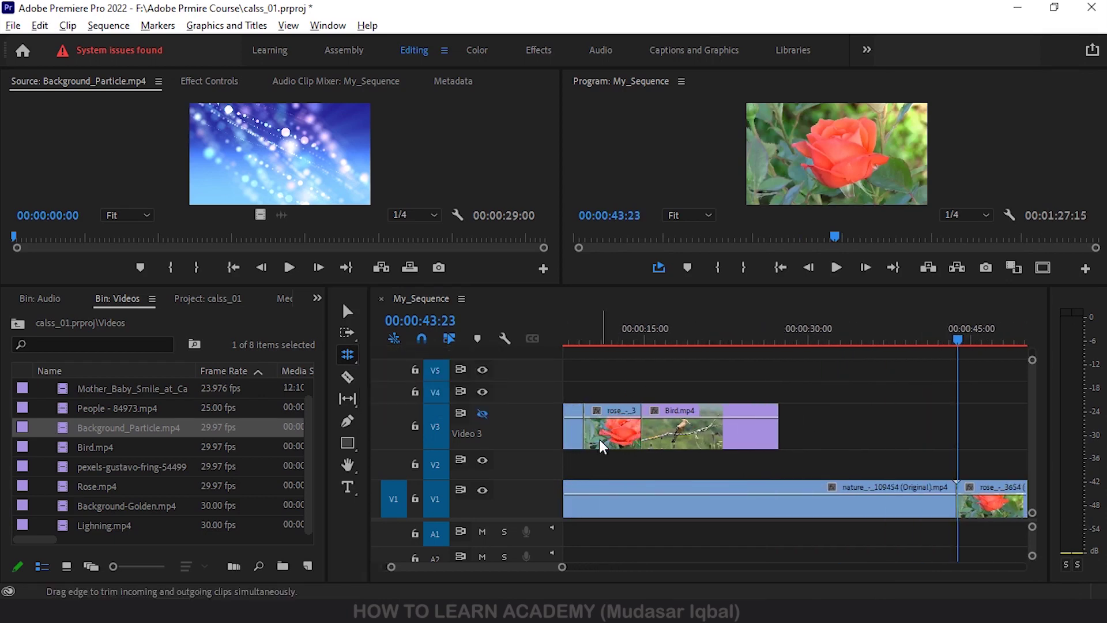
left_click_drag(510, 568, 497, 569)
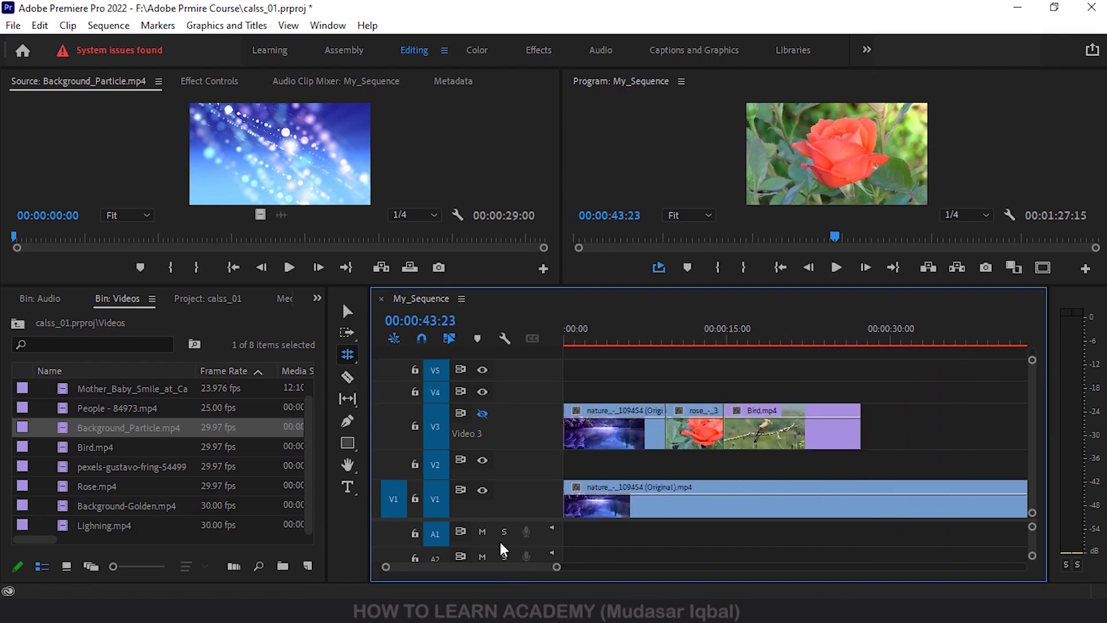
left_click(349, 314)
left_click(690, 434)
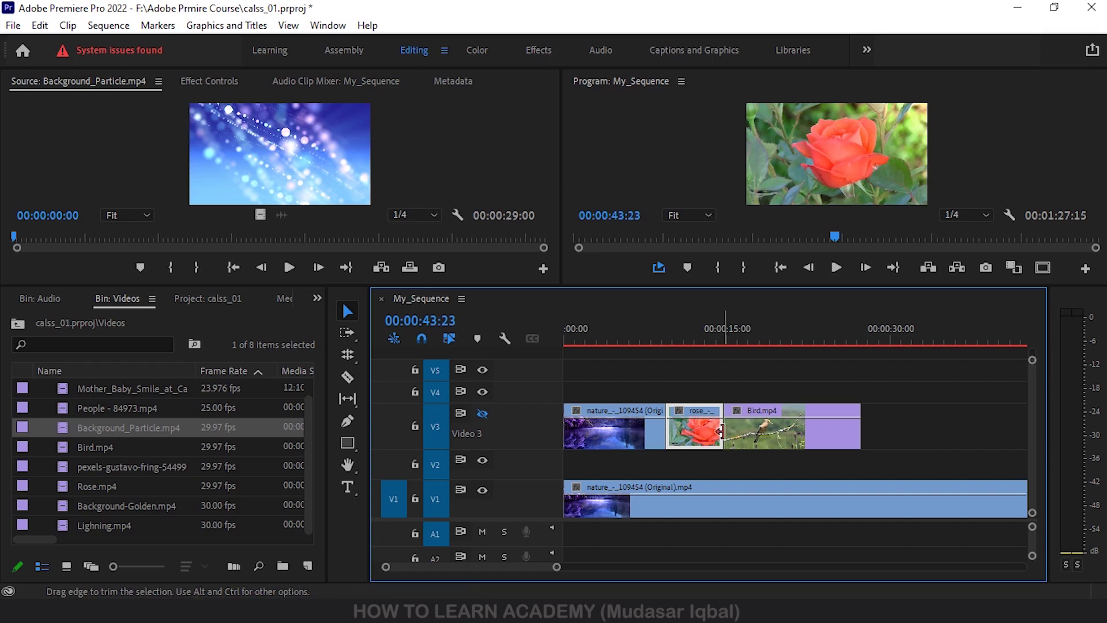
left_click(348, 352)
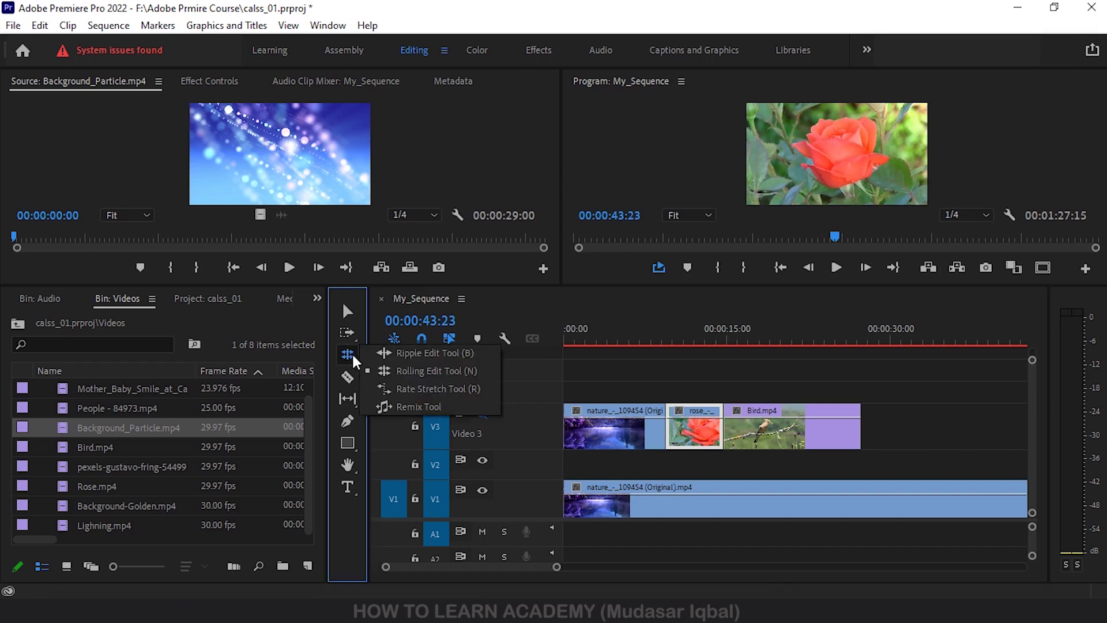
left_click(403, 369)
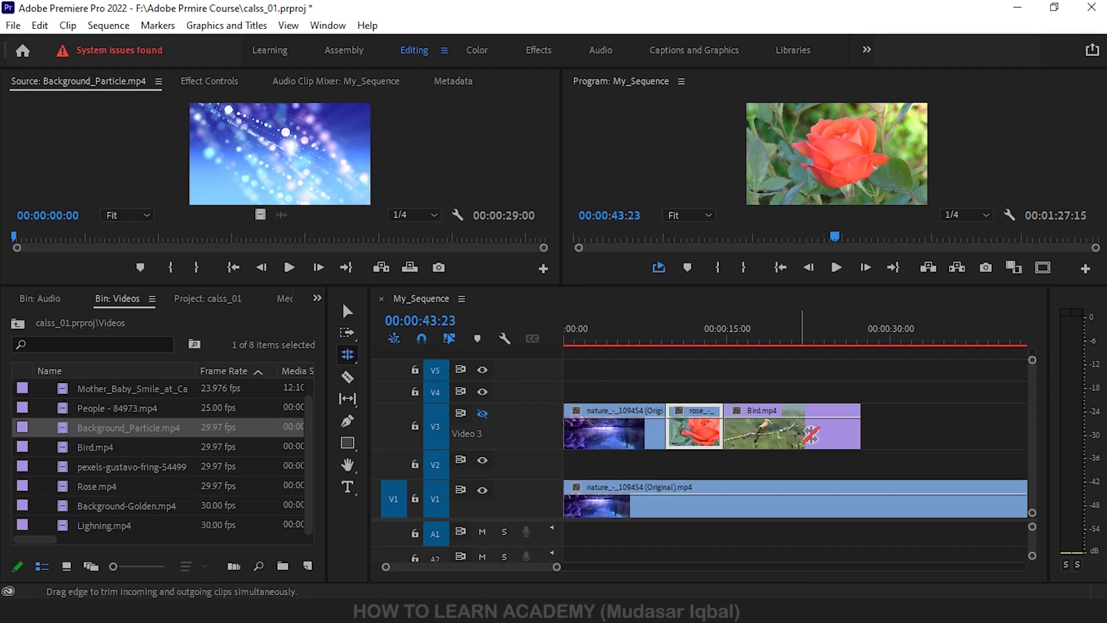
mouse_move(726, 433)
left_mouse_down()
mouse_move(762, 433)
mouse_move(746, 433)
left_mouse_up()
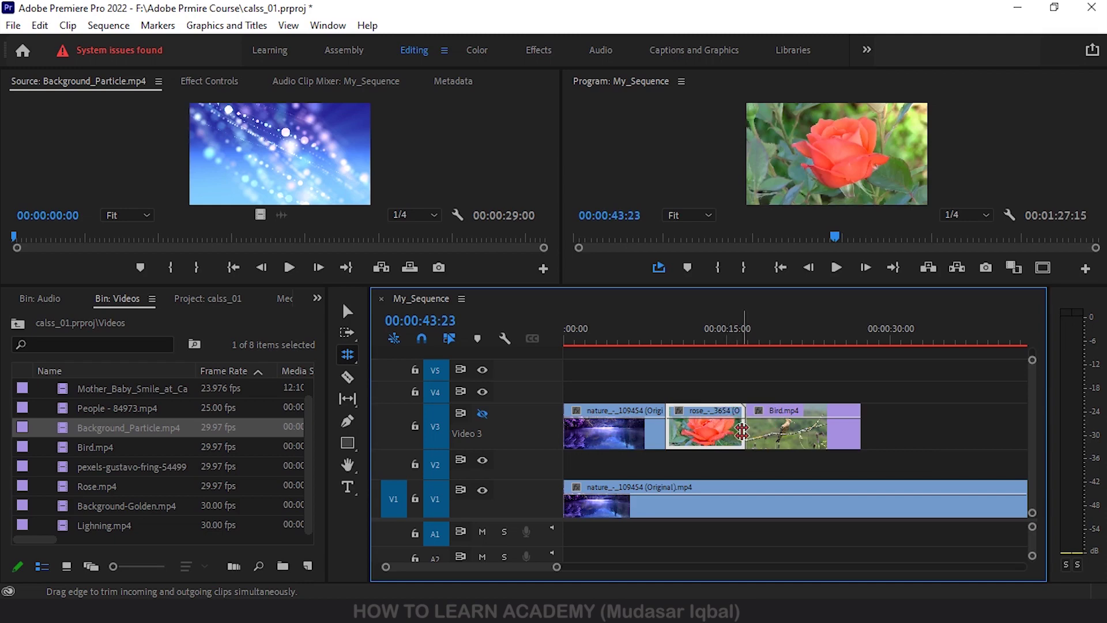
left_click_drag(744, 432, 822, 434)
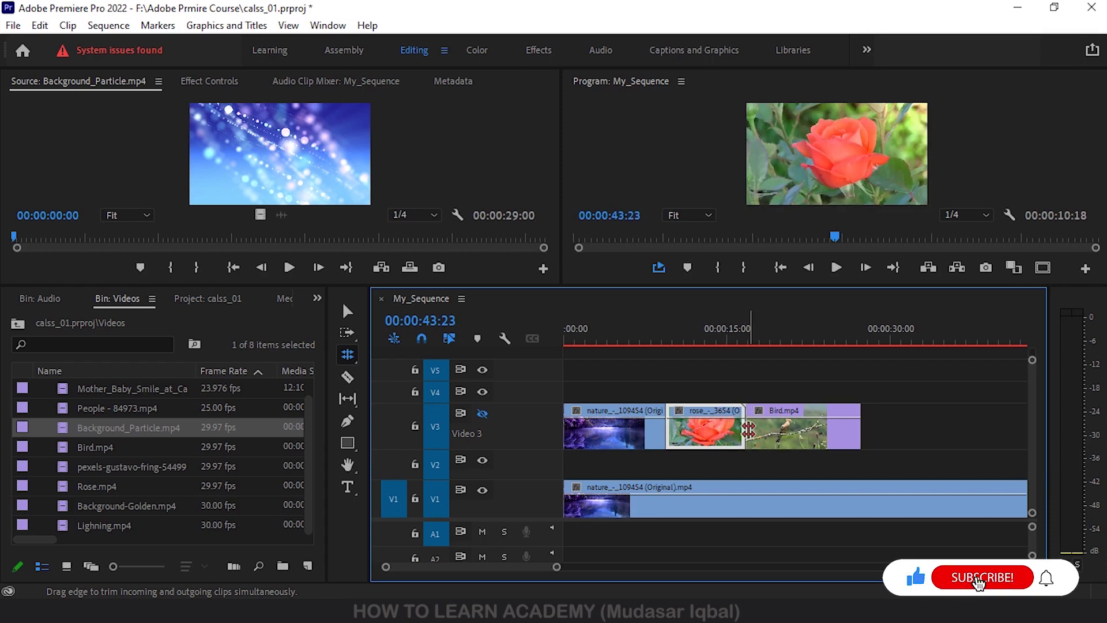
left_click_drag(749, 429, 726, 430)
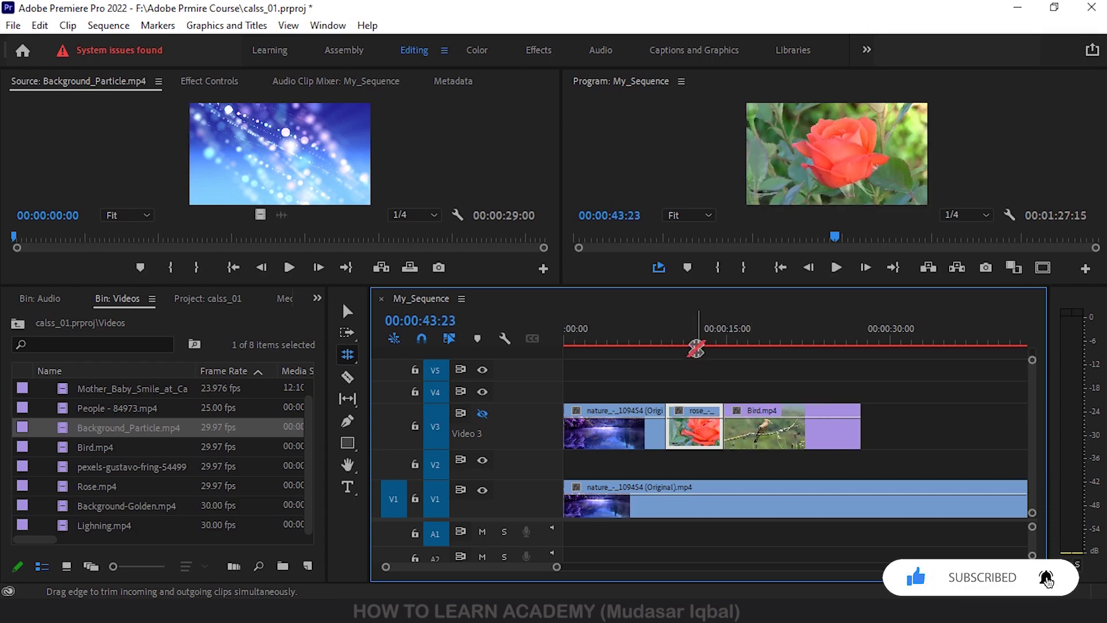
Roll the V3 rose–Bird cut about 2 seconds later and the nature–rose cut about 4 seconds later.
left_click(712, 340)
left_click_drag(722, 343, 864, 354)
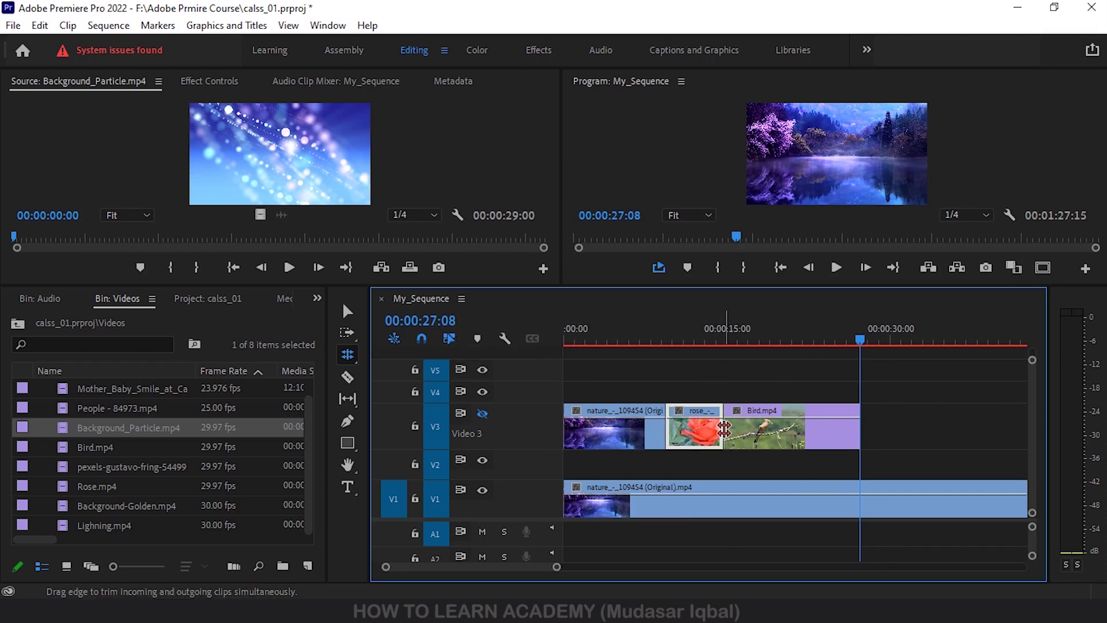
left_click_drag(724, 429, 774, 429)
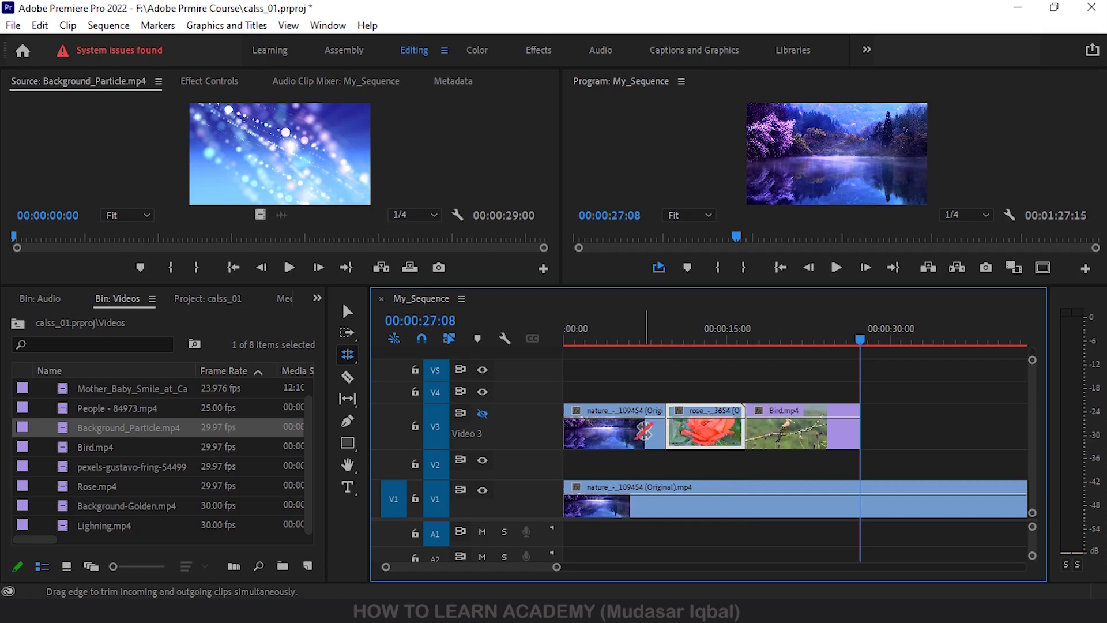
left_click_drag(667, 436, 709, 437)
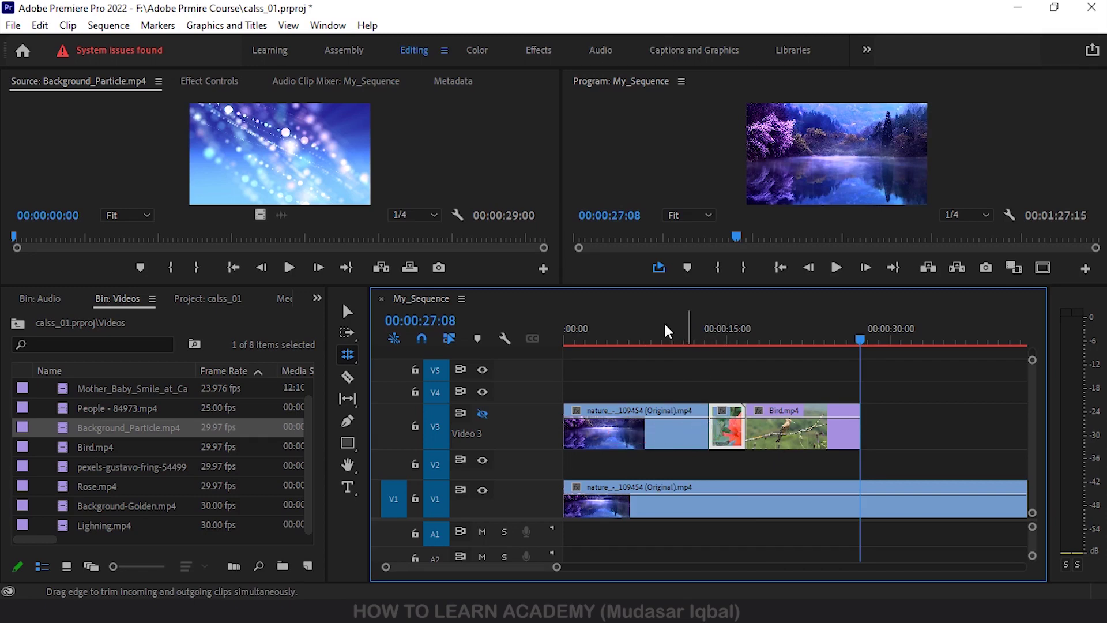
With the playhead at 00:00:10:00, move the V3 Bird clip up to V4 and roll the nature–rose cut about 2.5 seconds later.
left_click(671, 339)
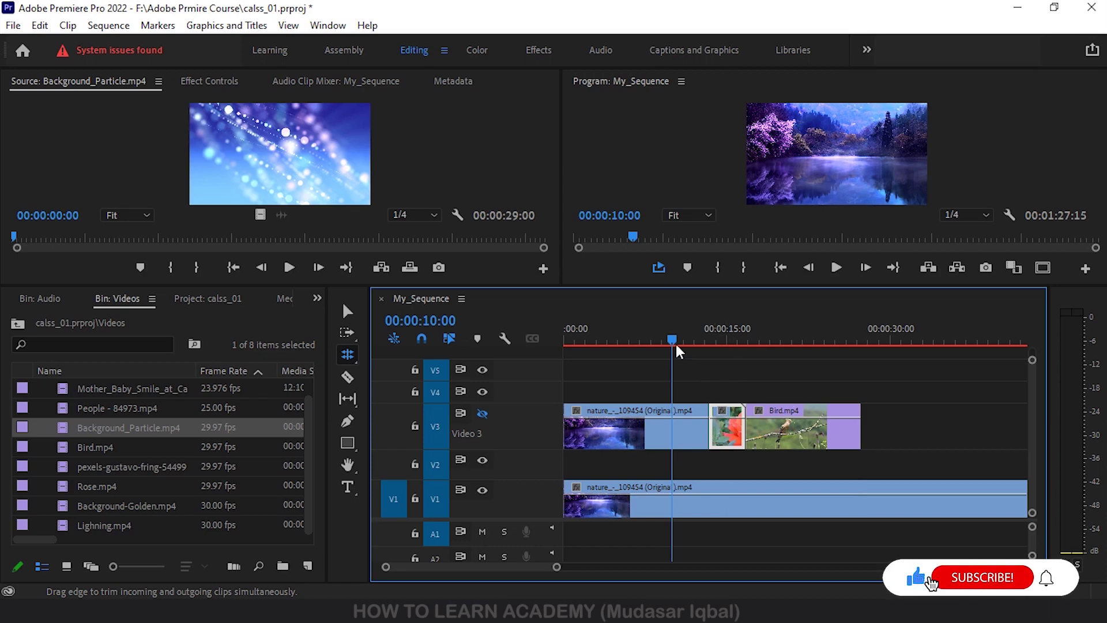
left_click(347, 311)
left_click_drag(805, 447, 793, 392)
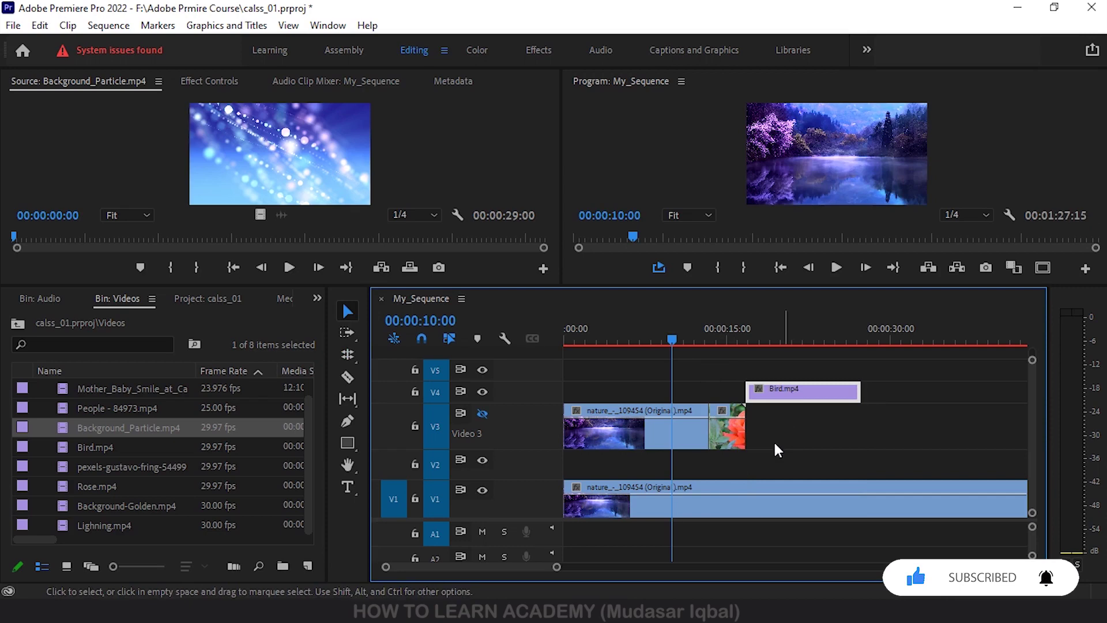
left_click(348, 354)
left_click_drag(708, 436, 741, 438)
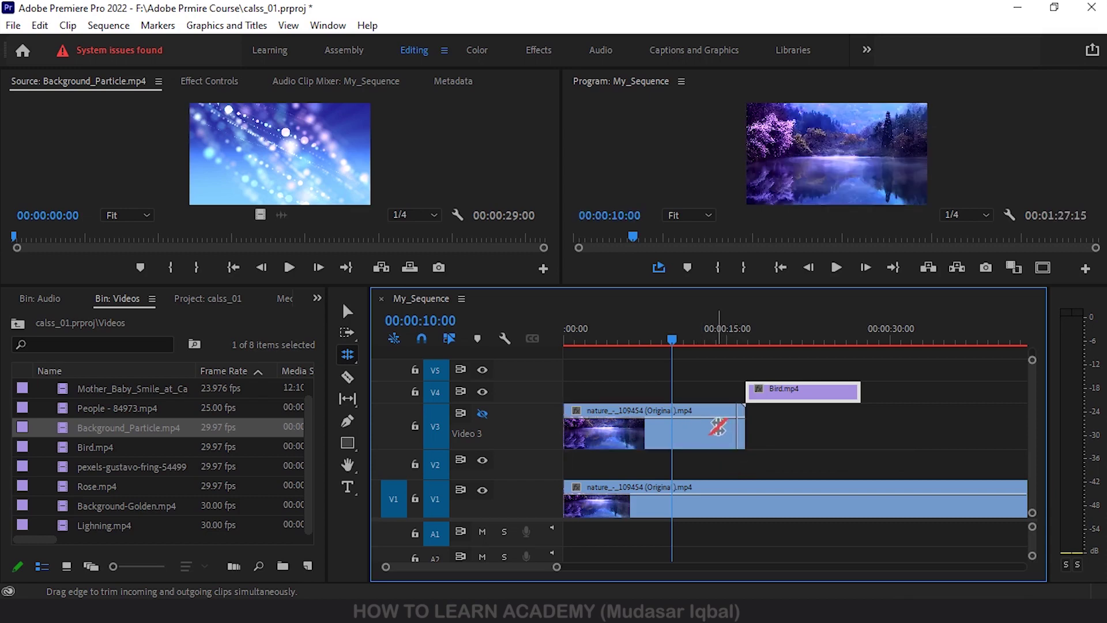
Move the remaining sliver of the rose clip later on V3 and extend the nature clip's end to about 32 seconds.
left_click(348, 311)
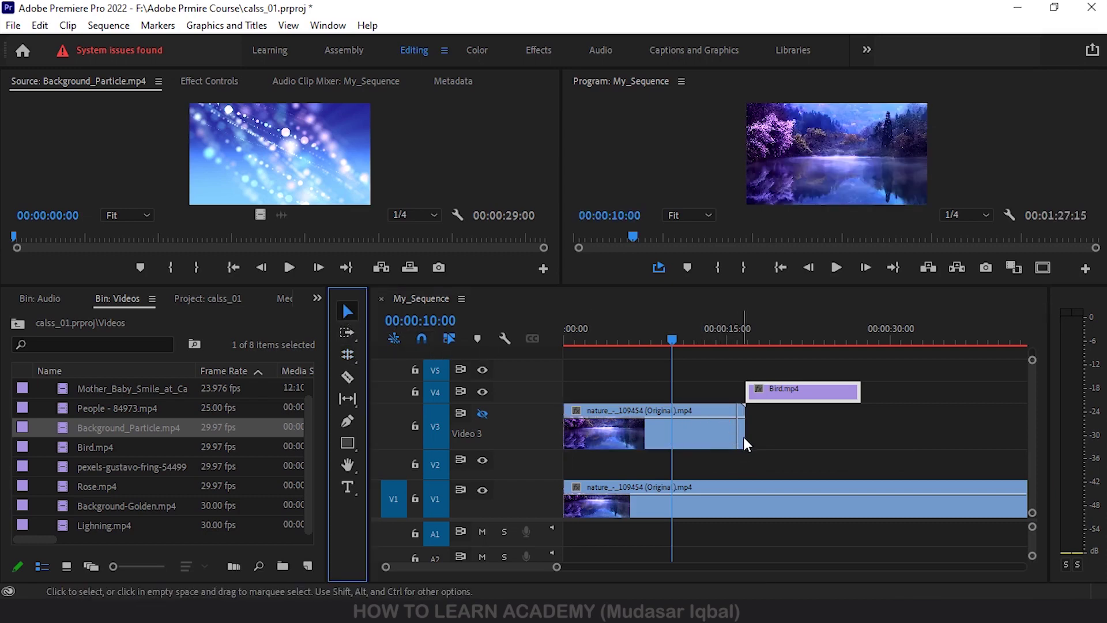
left_click_drag(743, 437, 915, 442)
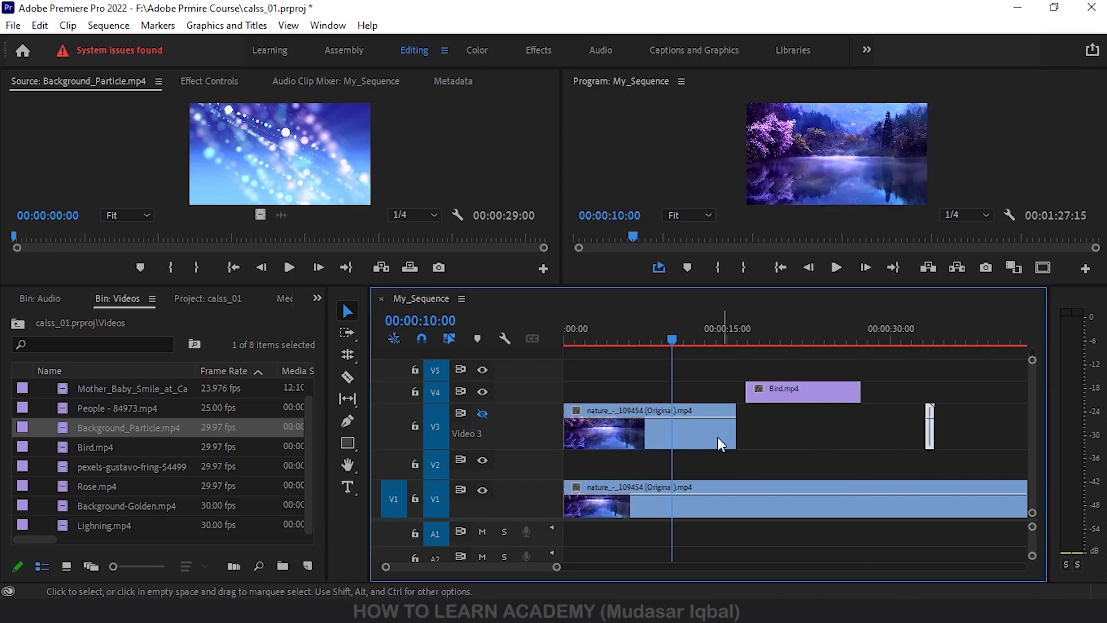
left_click(717, 437)
left_click_drag(738, 437, 912, 433)
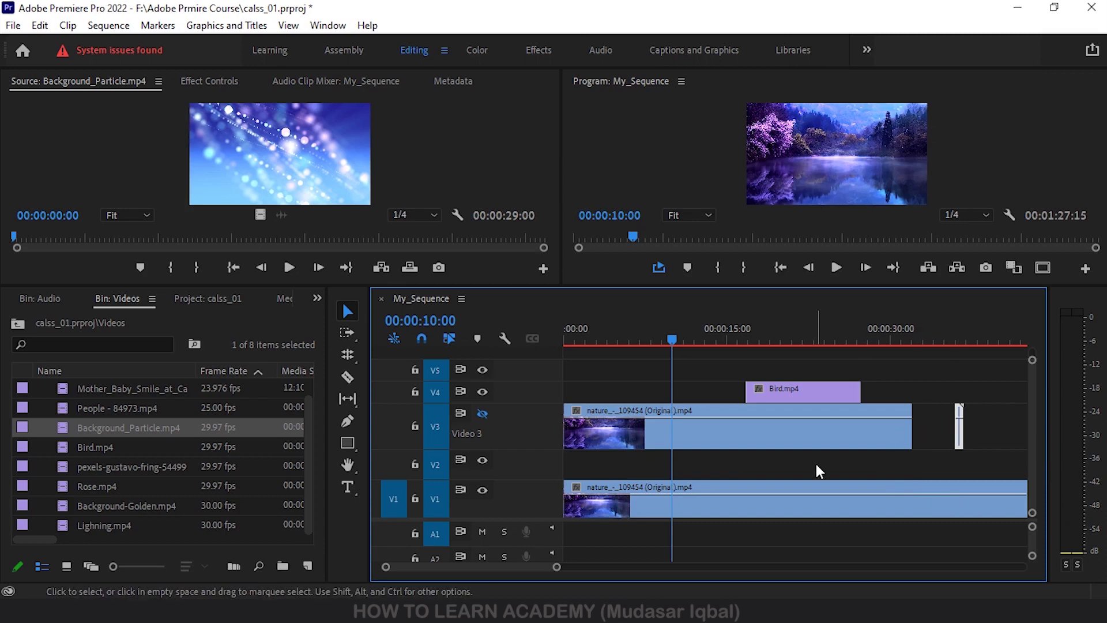
Extend the end of the V3 nature clip to about 40 seconds and place the rose sliver directly against it.
key("minus")
key("minus")
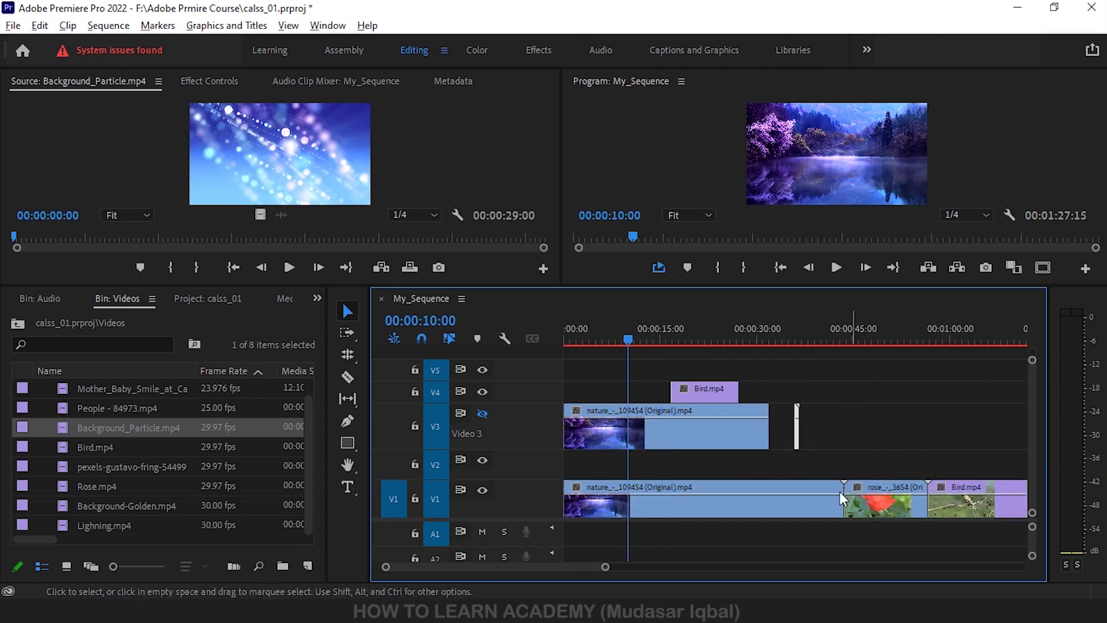
key("alt")
left_click_drag(798, 438, 913, 434)
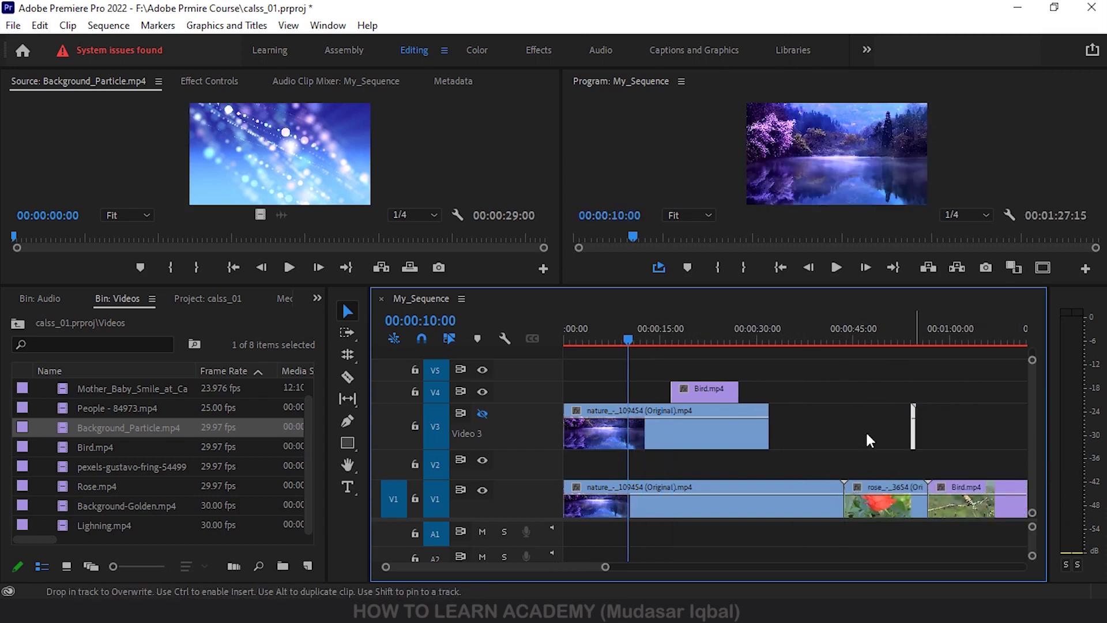
left_click(756, 428)
left_click_drag(766, 427, 826, 434)
scroll(825, 434, "up", 2)
scroll(825, 429, "up", 3)
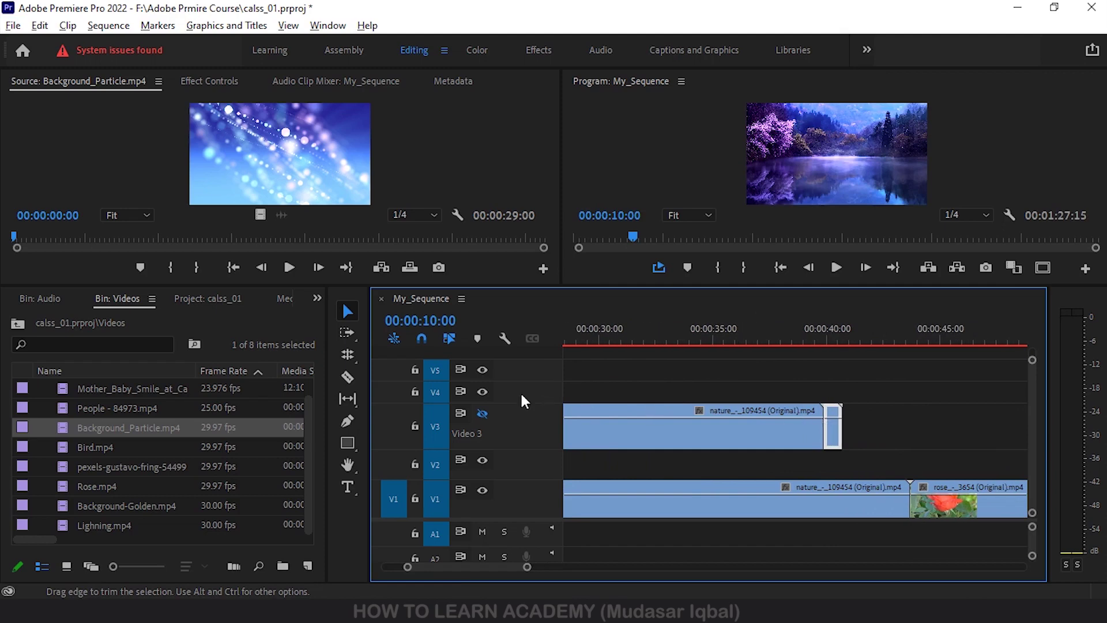
With the Rolling Edit tool, roll the V3 nature–rose cut earlier to about 31 seconds.
left_click(349, 356)
left_click_drag(823, 437, 842, 434)
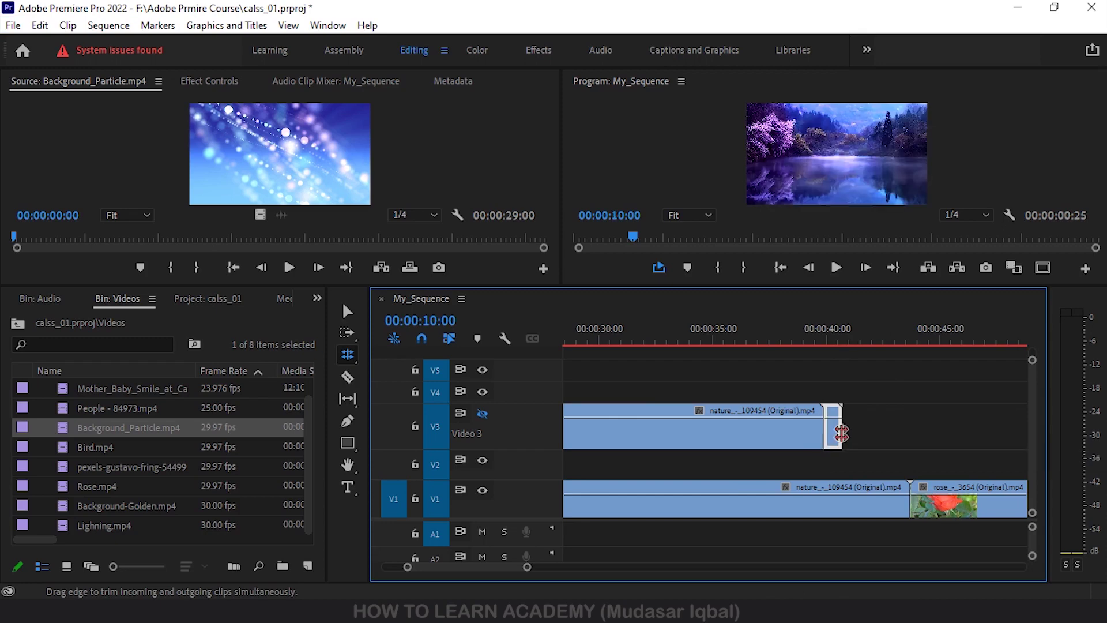
left_click(797, 441)
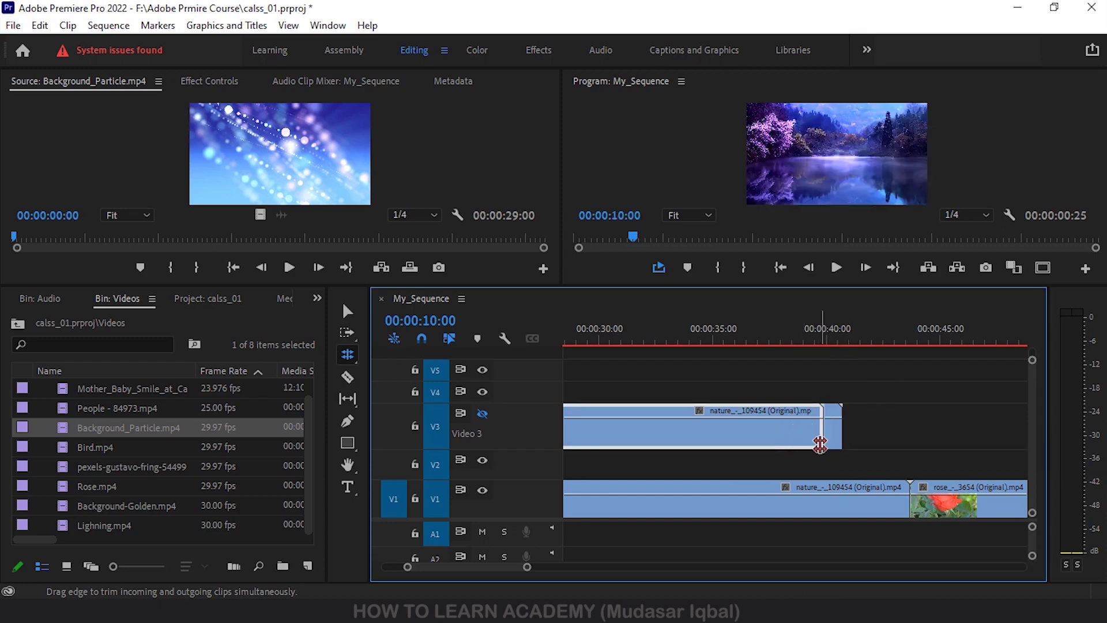
key("ctrl+z")
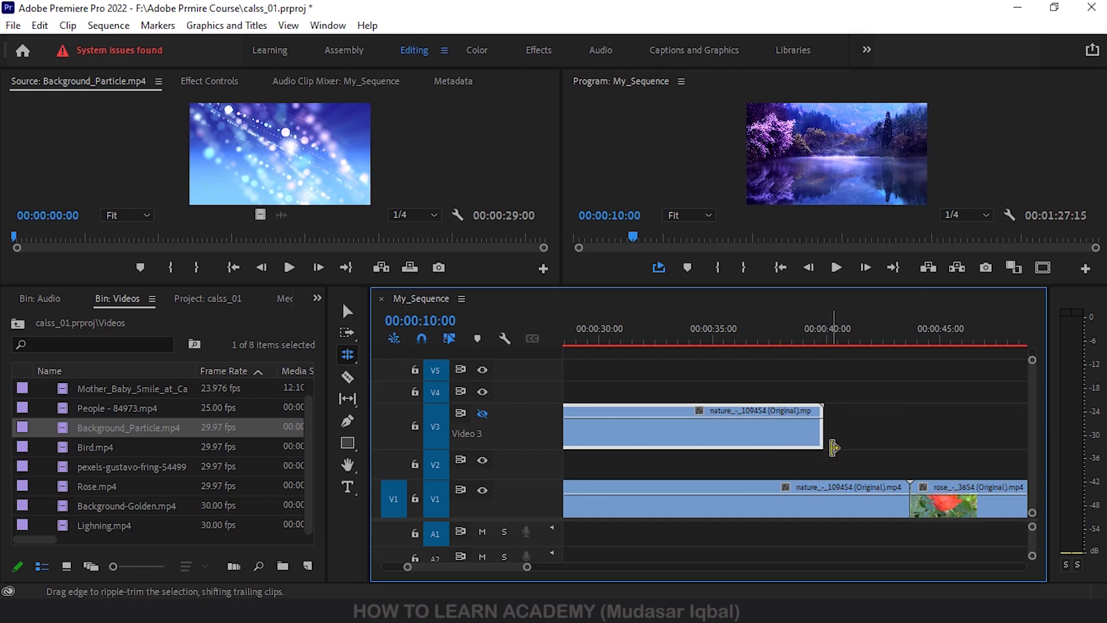
key("ctrl+z")
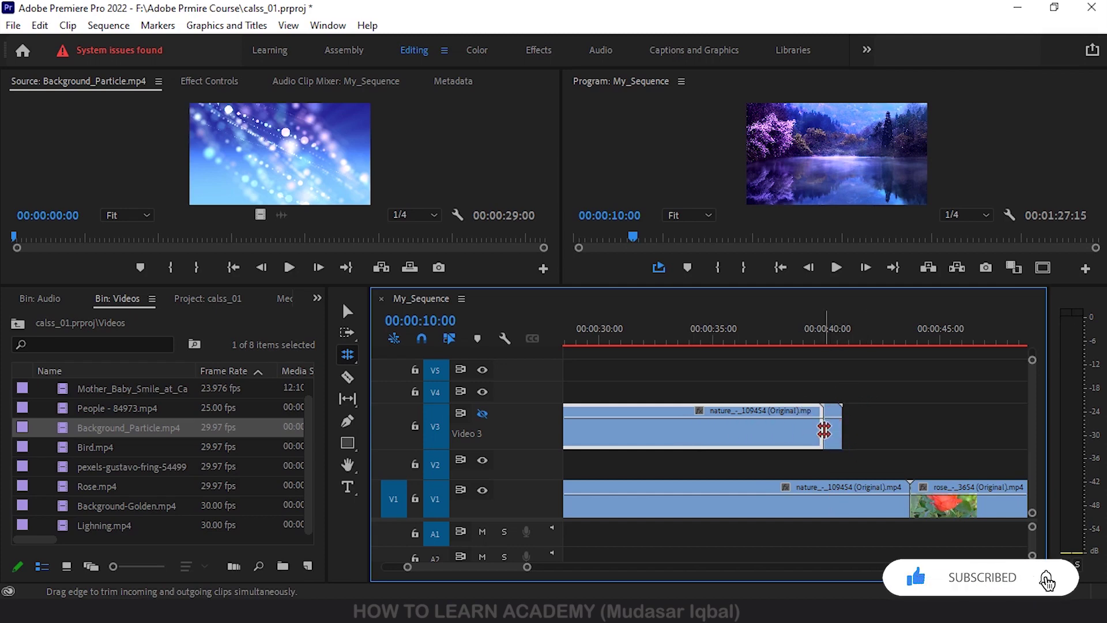
left_click_drag(824, 429, 622, 426)
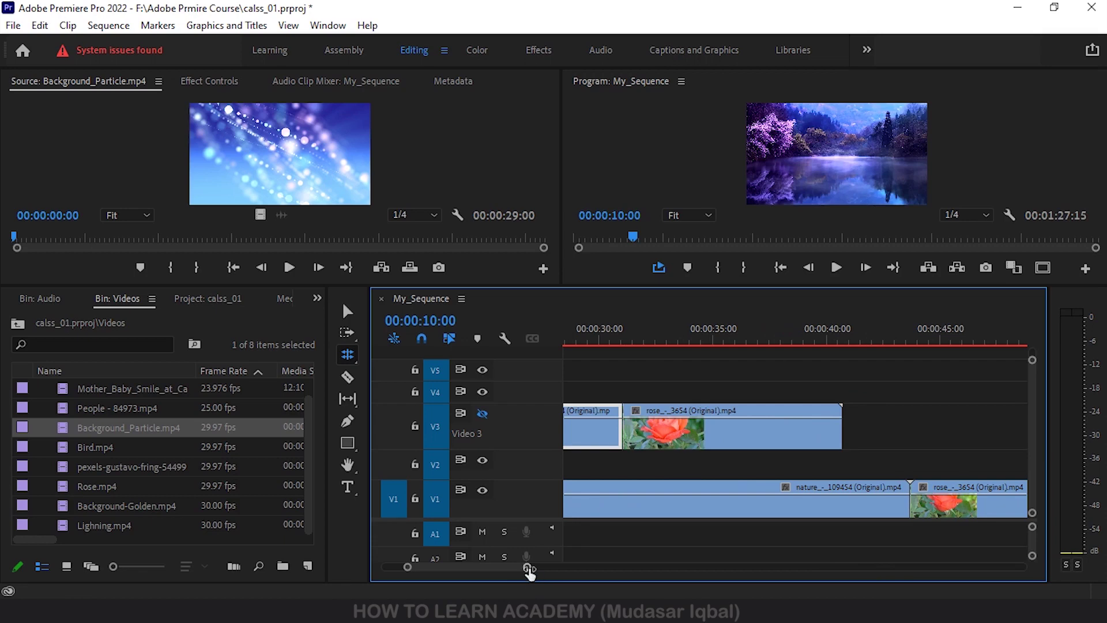
left_click_drag(529, 569, 558, 568)
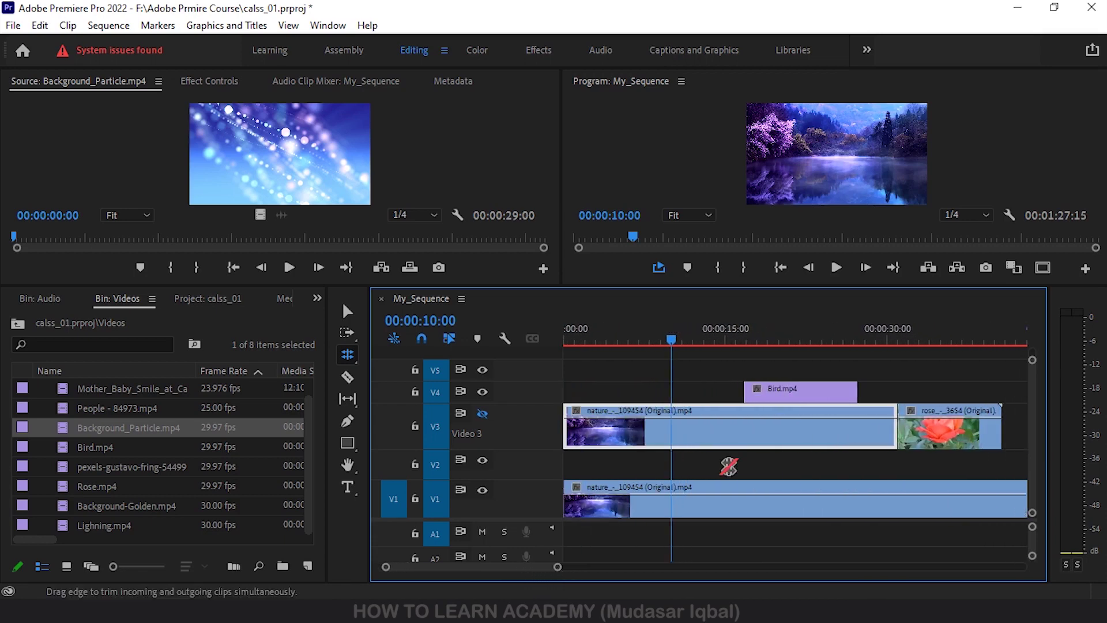
Roll the V3 nature–rose cut earlier to about 27.5 seconds and back later to about 34 seconds.
left_click_drag(900, 431, 862, 432)
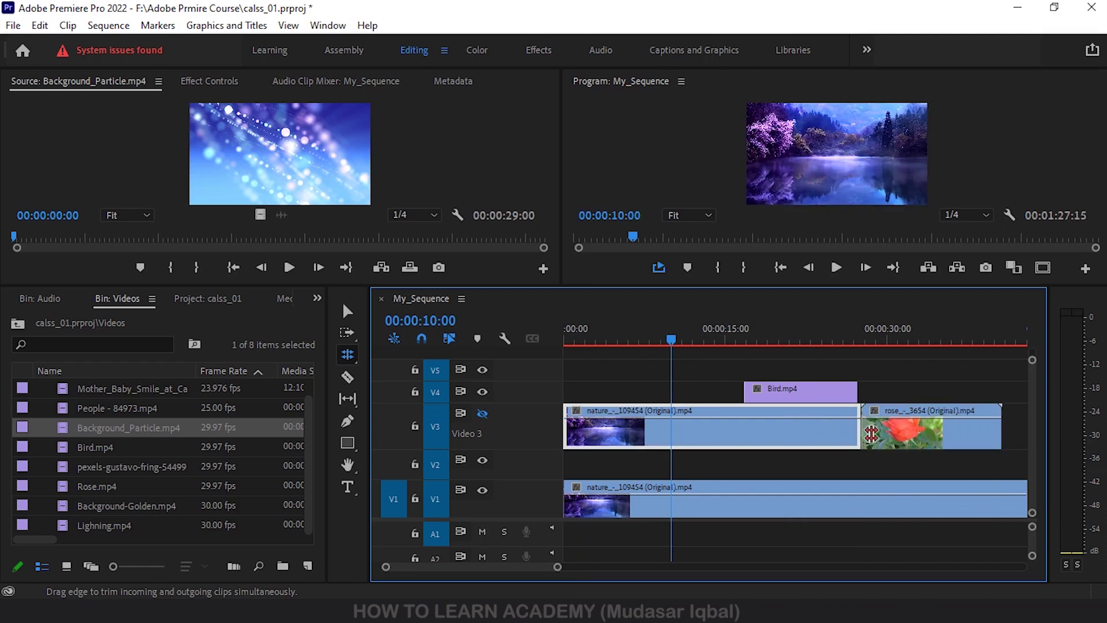
left_click_drag(860, 433, 840, 432)
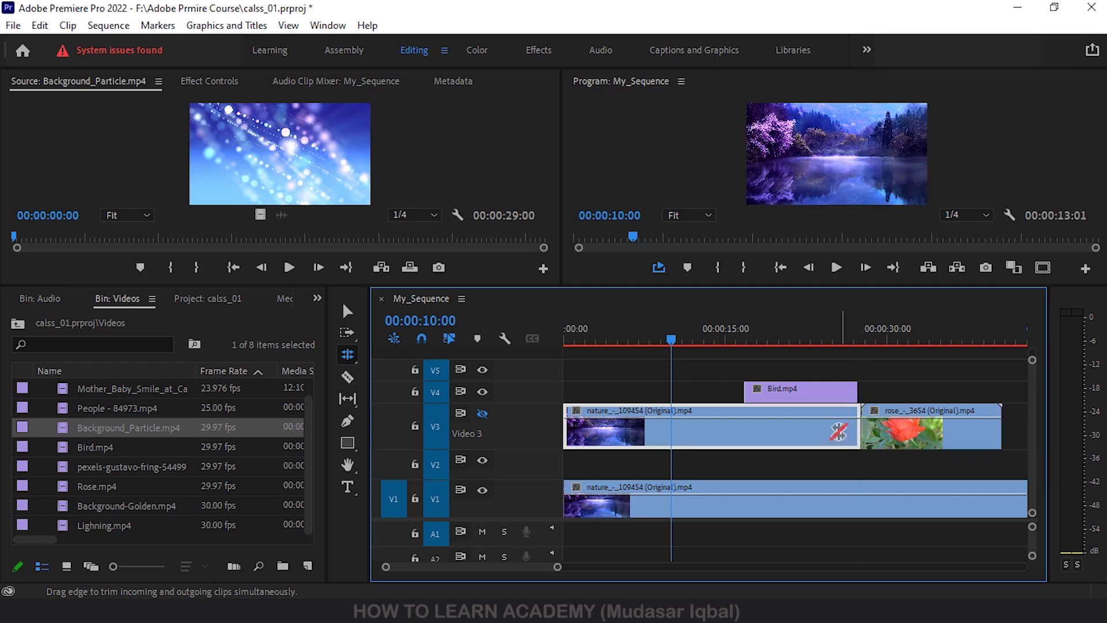
left_click_drag(497, 566, 500, 571)
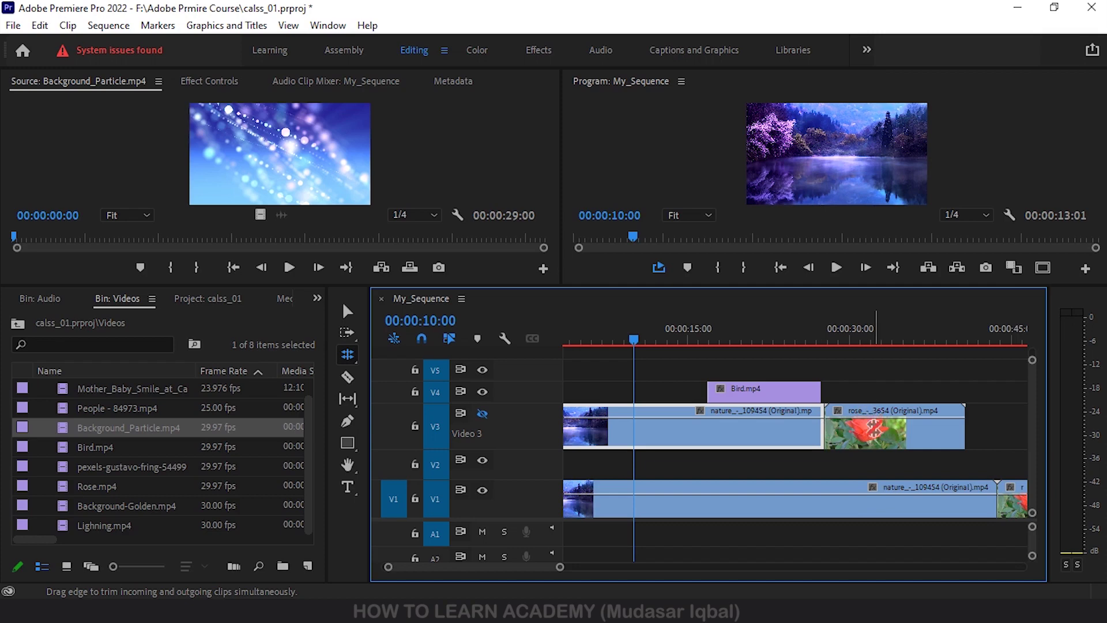
left_click_drag(825, 430, 891, 431)
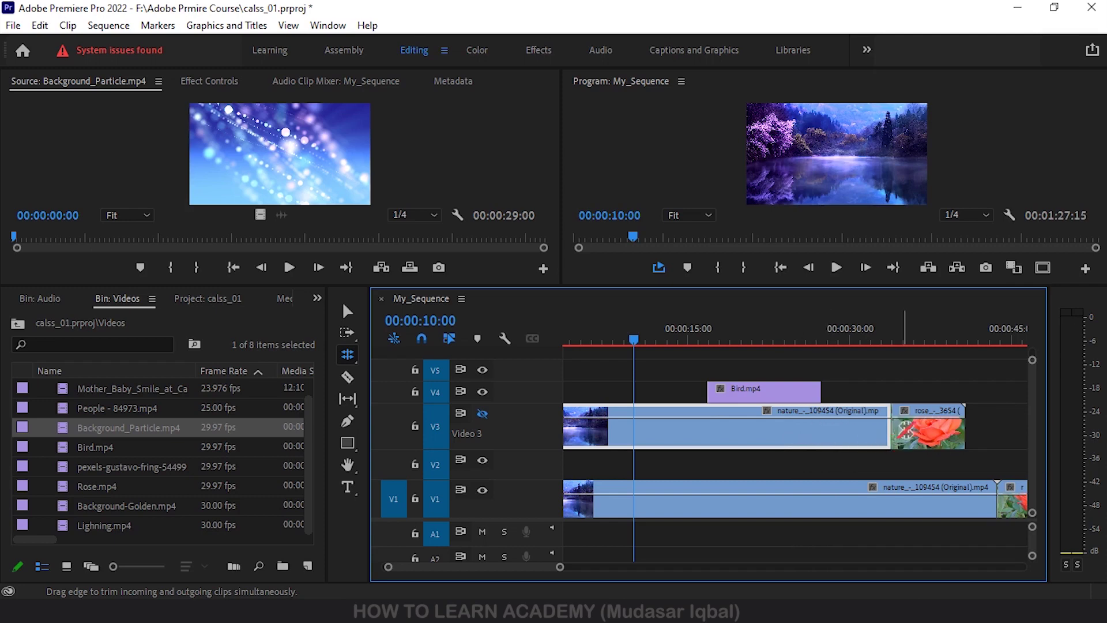
Move the playhead to 00:00:29:22, roll the V3 nature–rose cut to it, and roll the cut later to about 34 seconds.
left_click(847, 338)
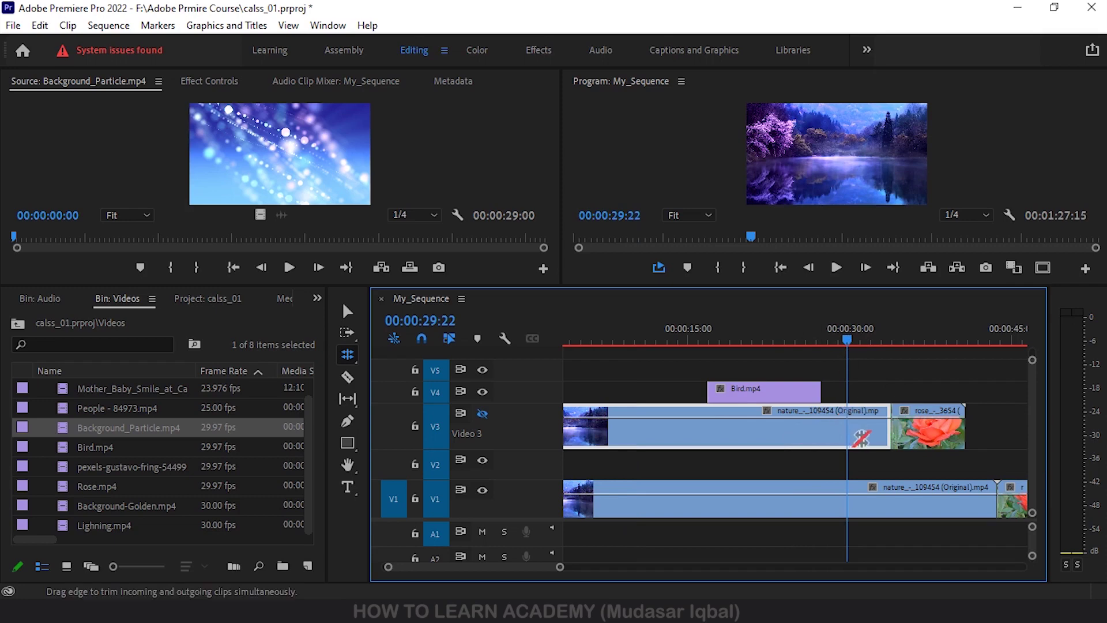
left_click_drag(891, 431, 861, 431)
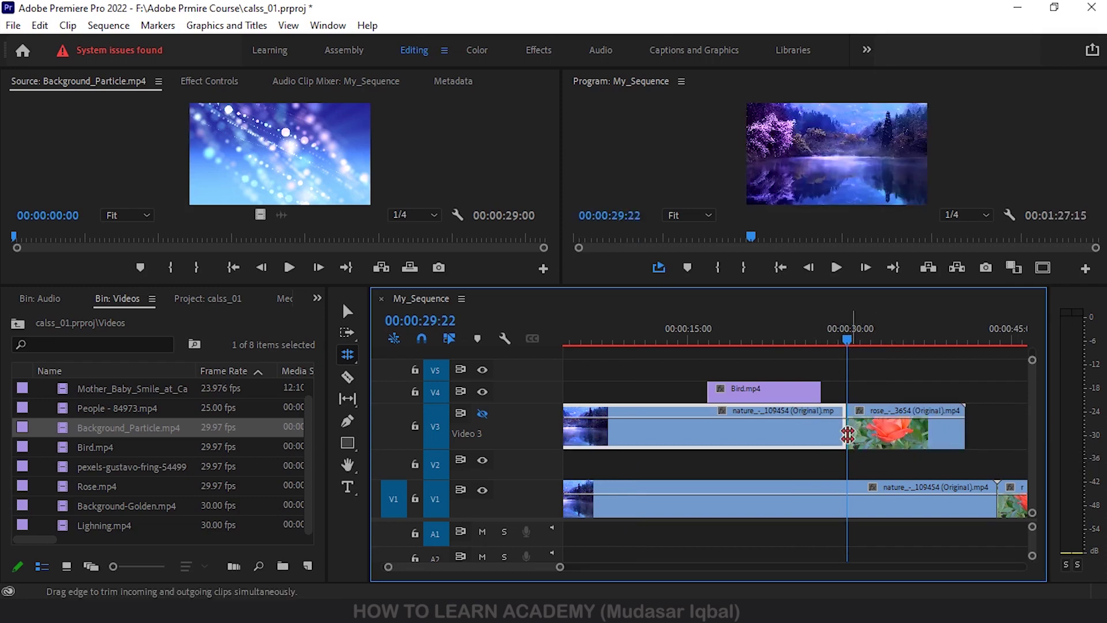
left_click_drag(841, 433, 895, 434)
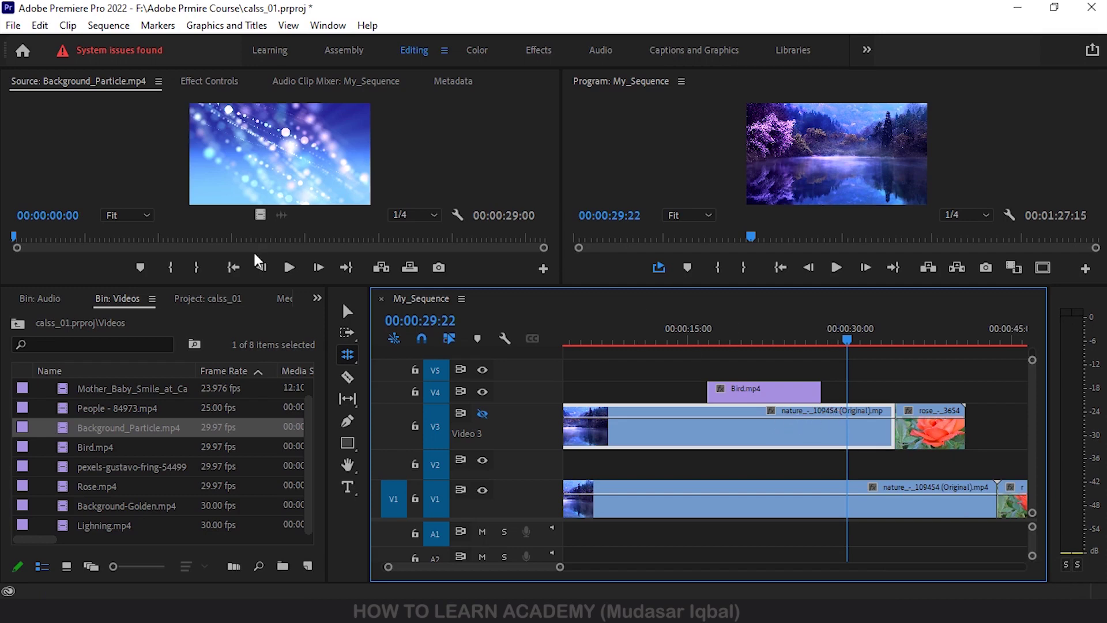
left_click(349, 357)
left_click(349, 358)
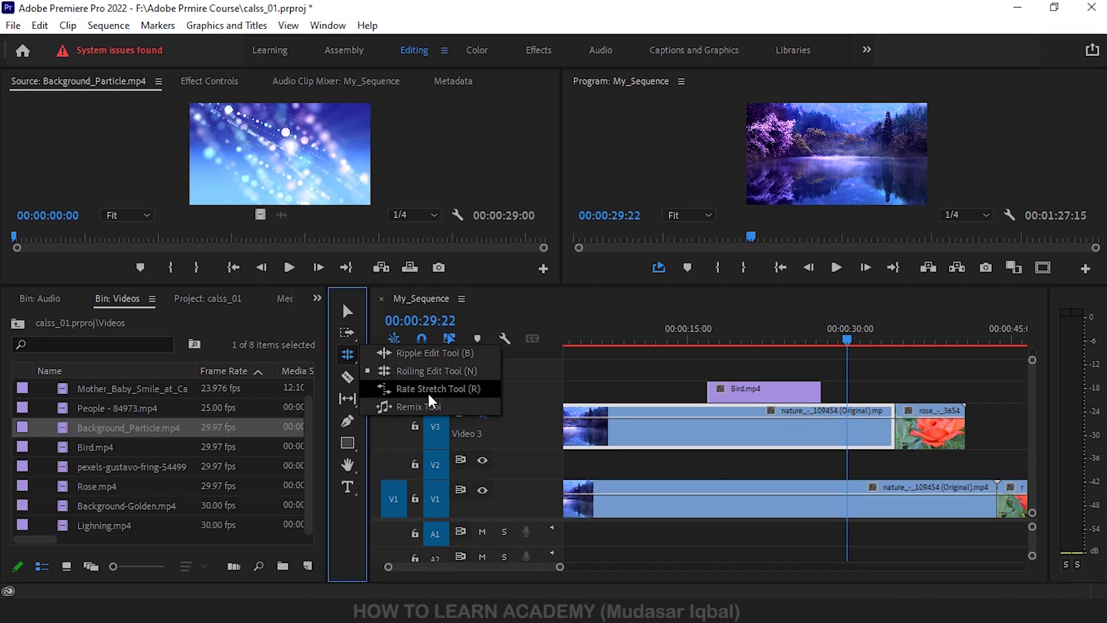
left_click(602, 302)
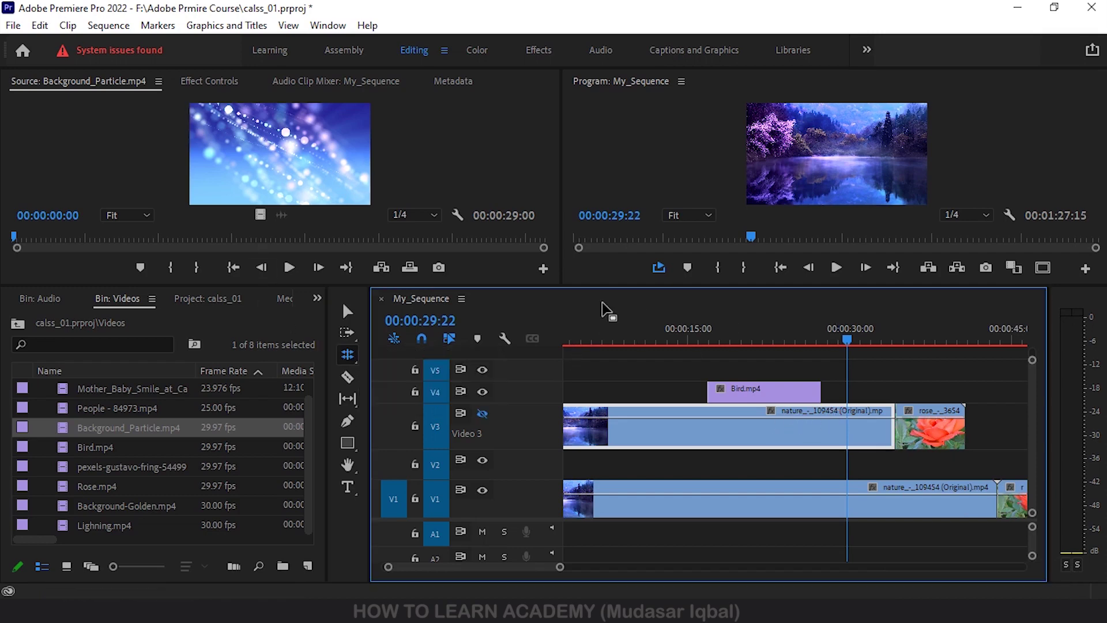